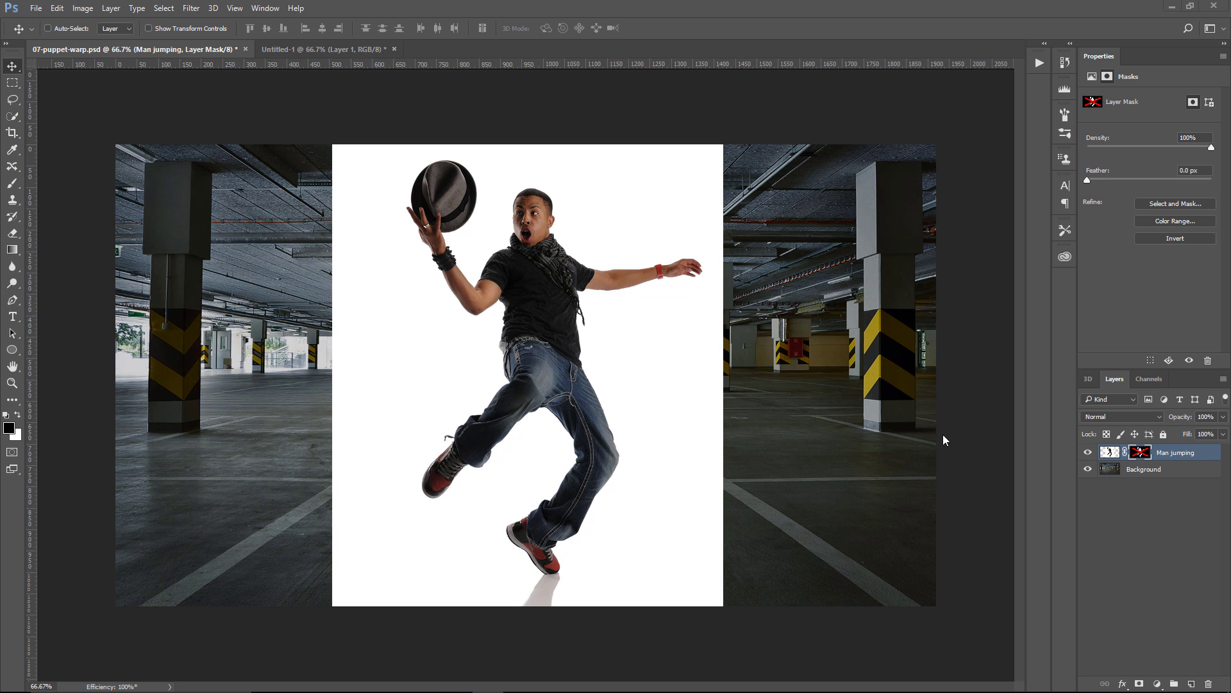
Check the garage background by hiding and showing the man's layer, then re-enable his mask
left_click(1089, 452)
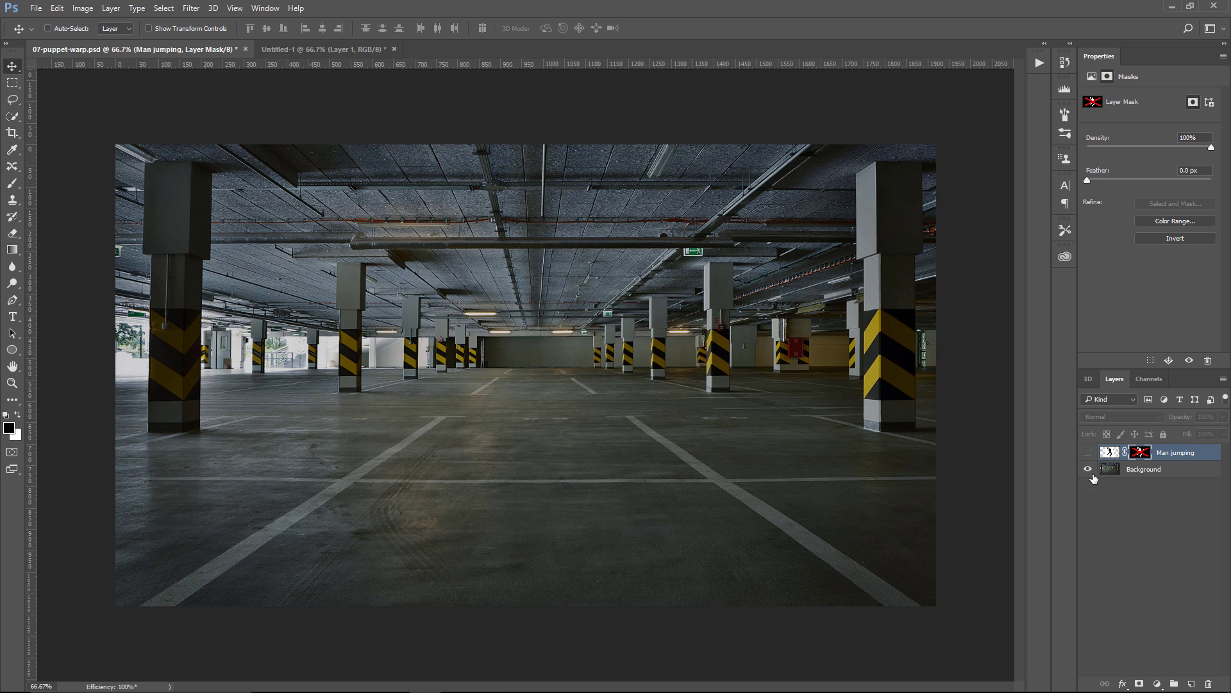
left_click(1088, 453)
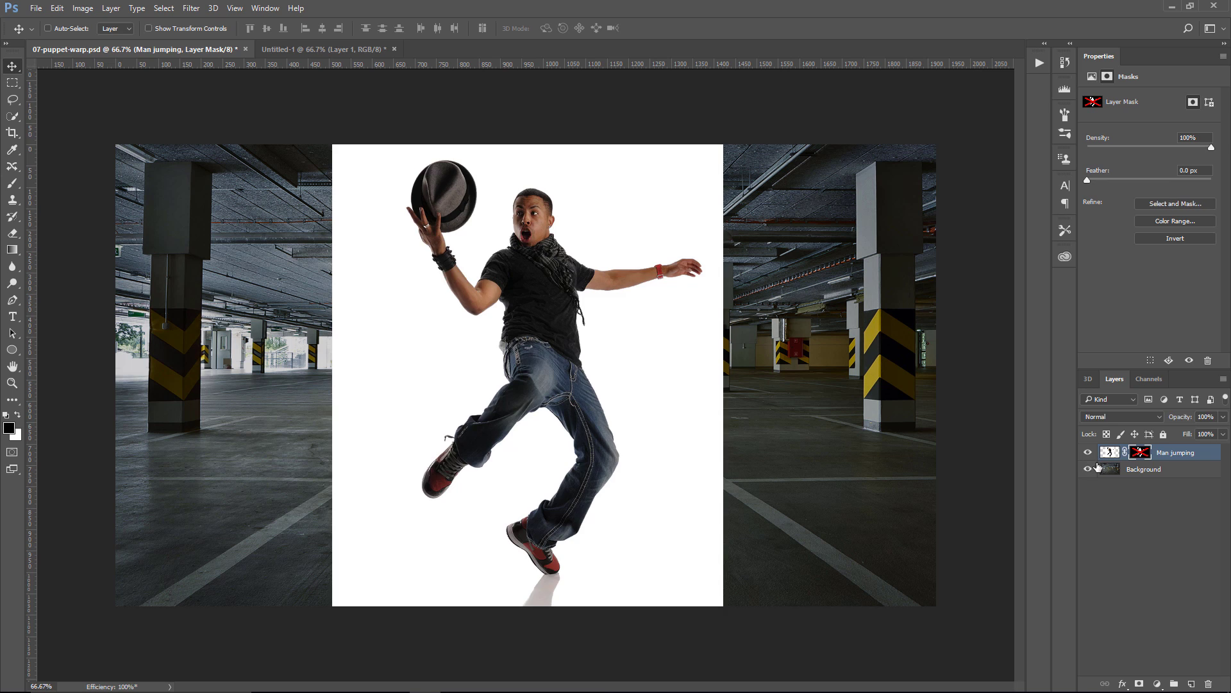
left_click(1141, 453, "shift")
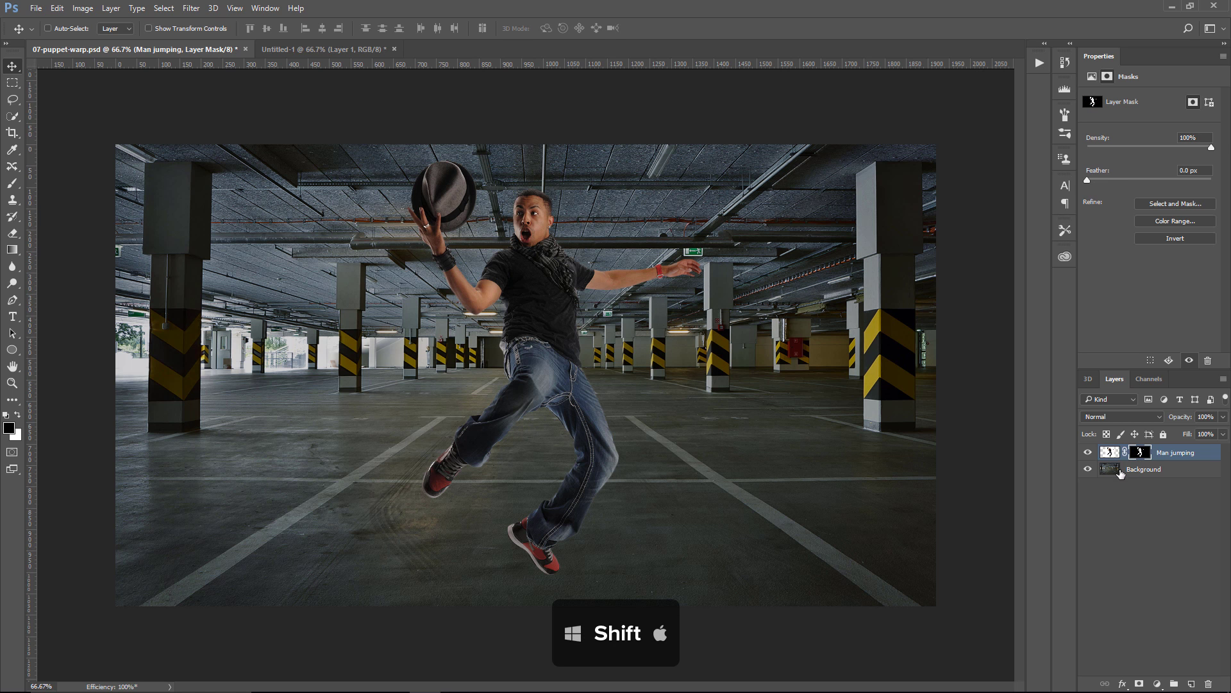
Convert the 'Man jumping' layer to an embedded smart object and briefly inspect its .psb contents
left_click(1090, 495)
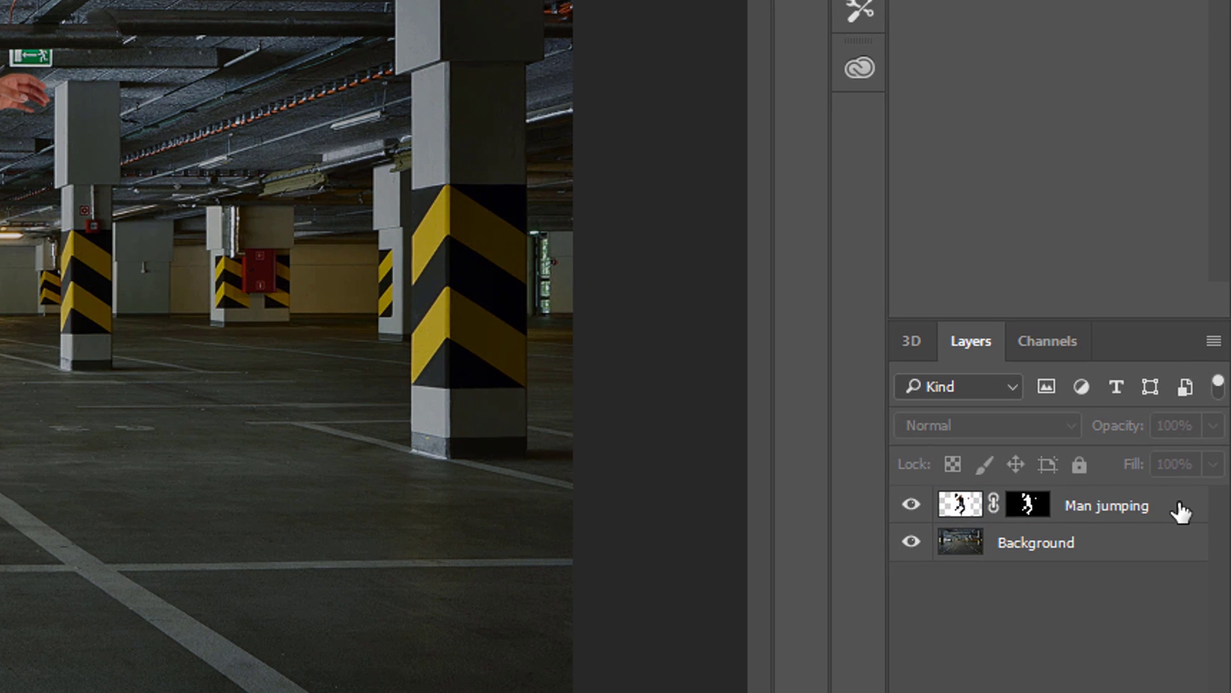
right_click(1180, 511)
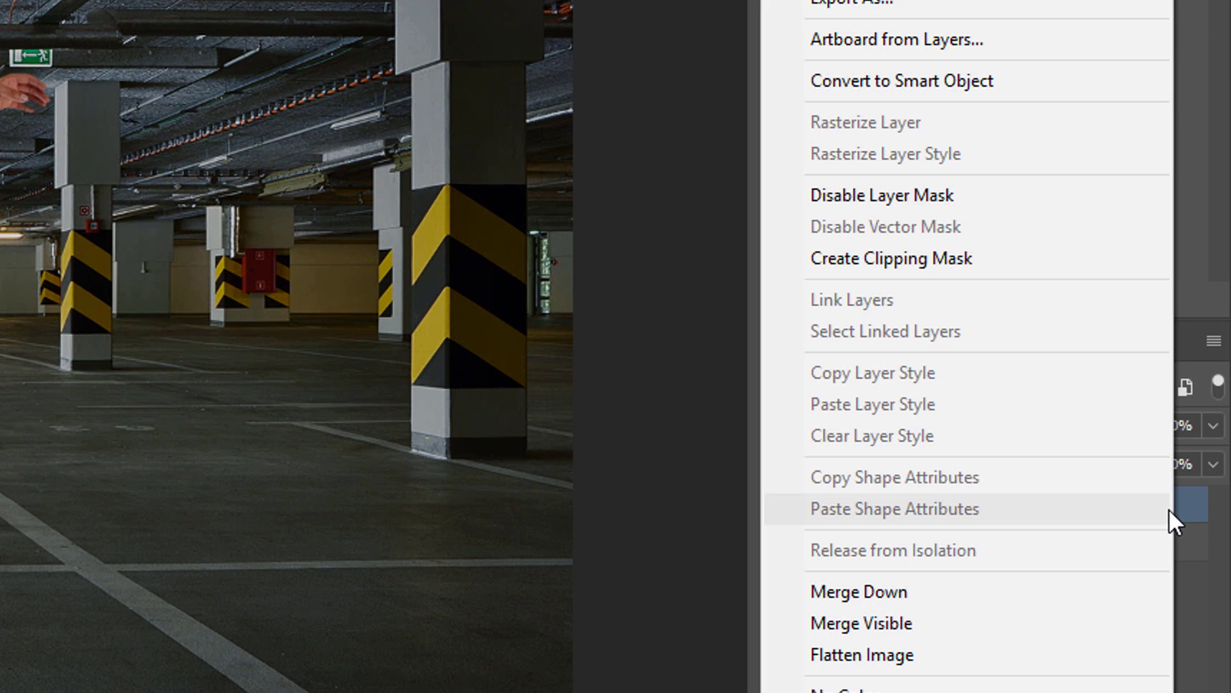
left_click(879, 78)
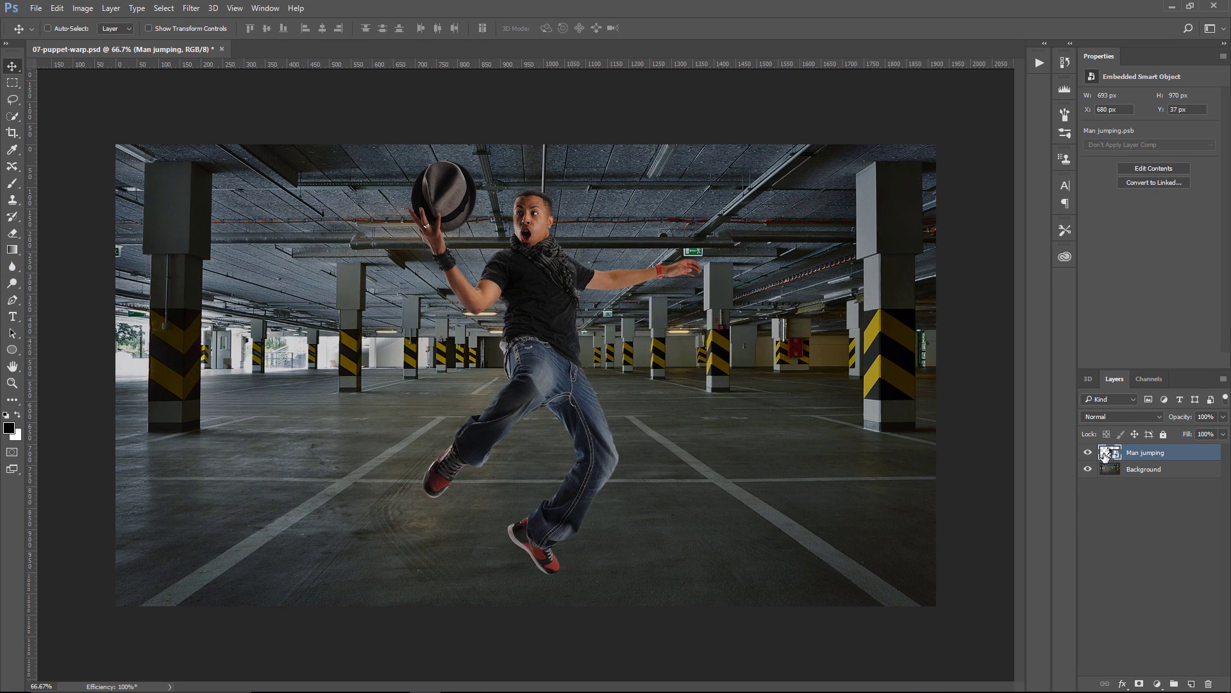
double_click(1104, 454)
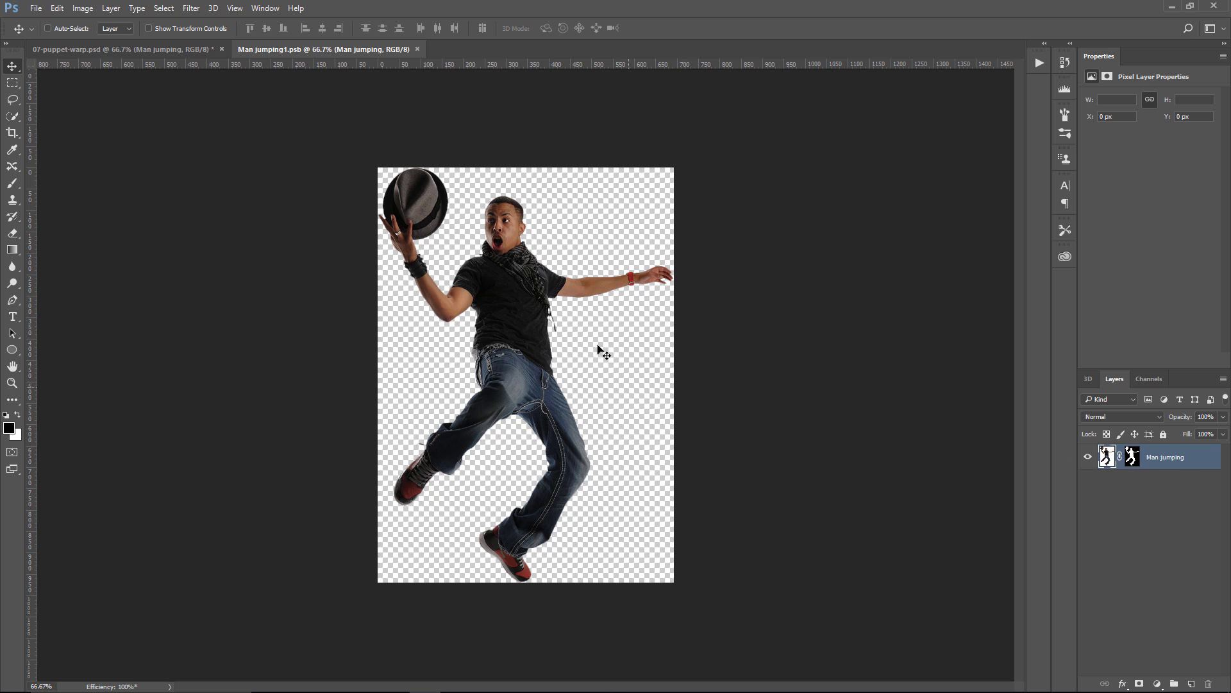
left_click(417, 49)
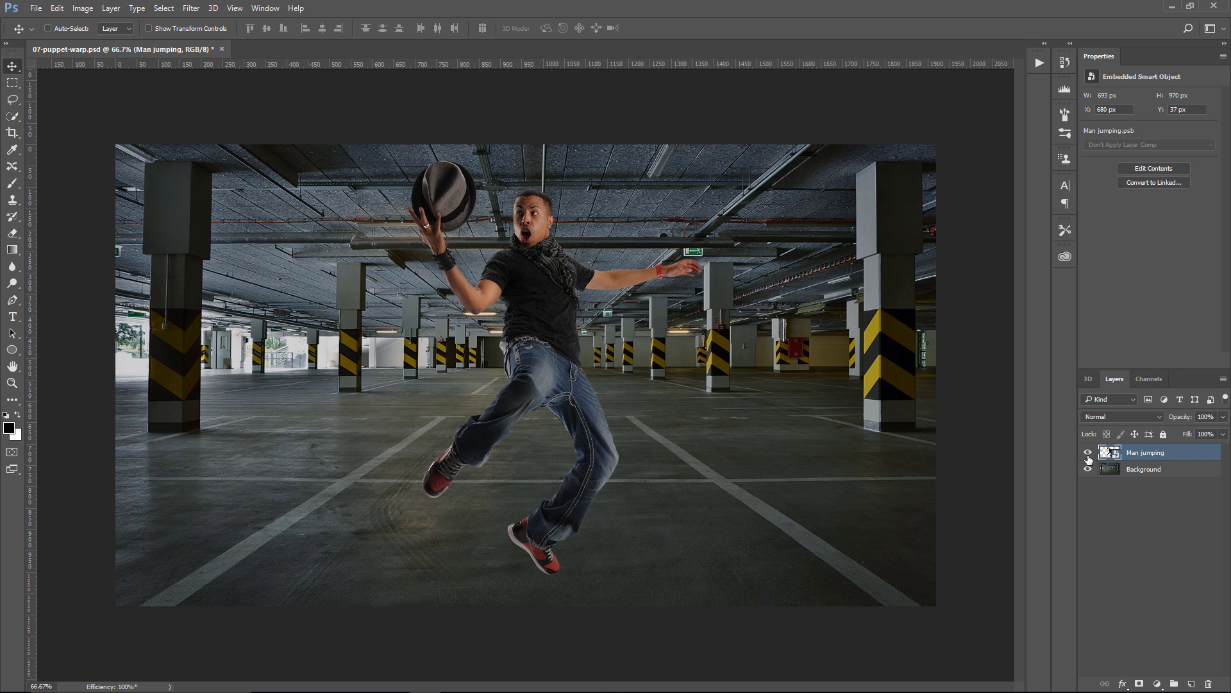
Start Edit > Puppet Warp on the man, showing and then hiding the mesh
left_click(57, 9)
left_click(96, 248)
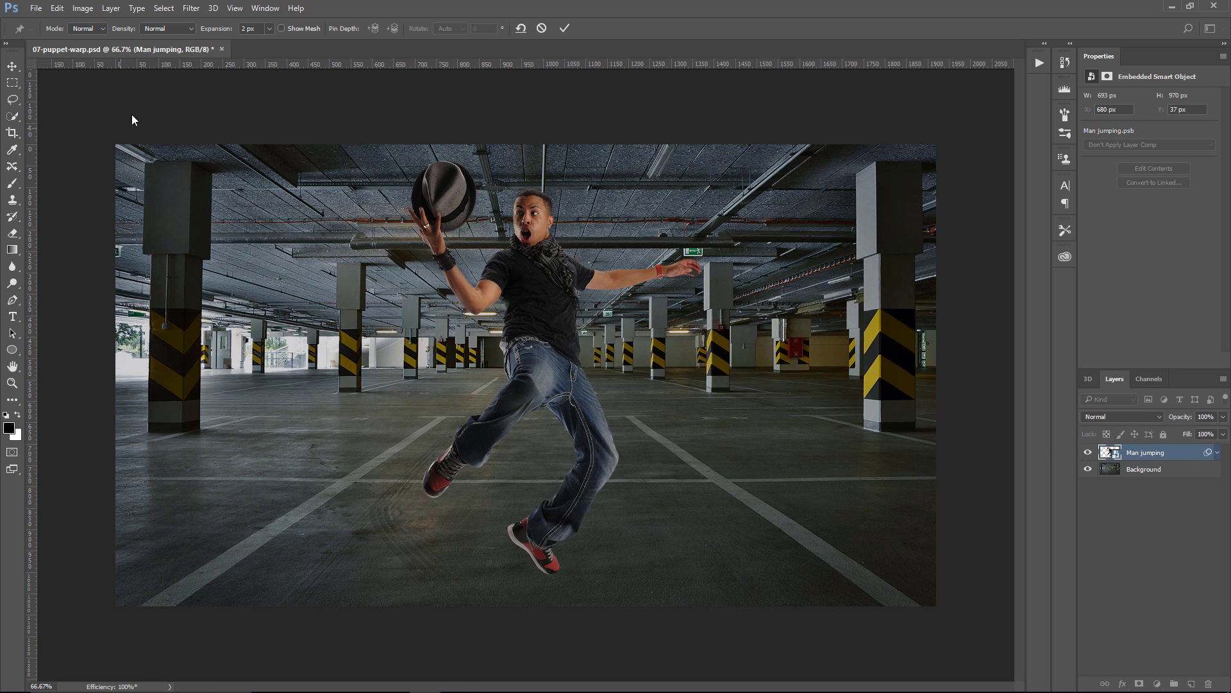
left_click(282, 29)
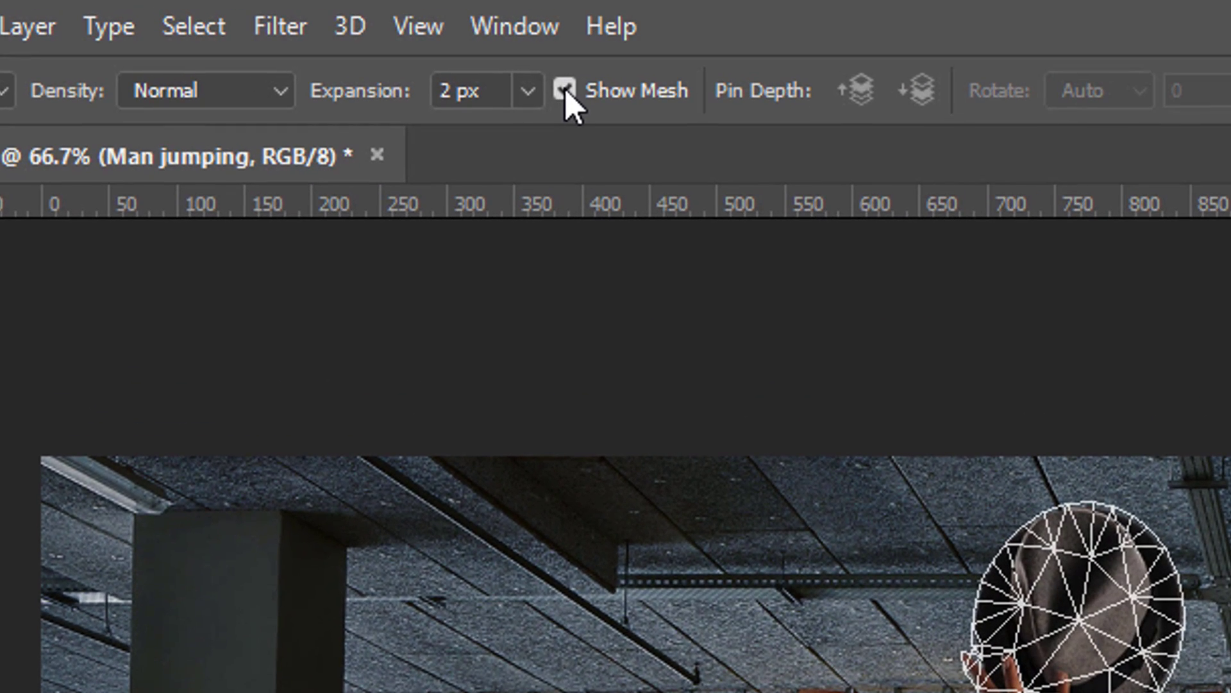
left_click(564, 91)
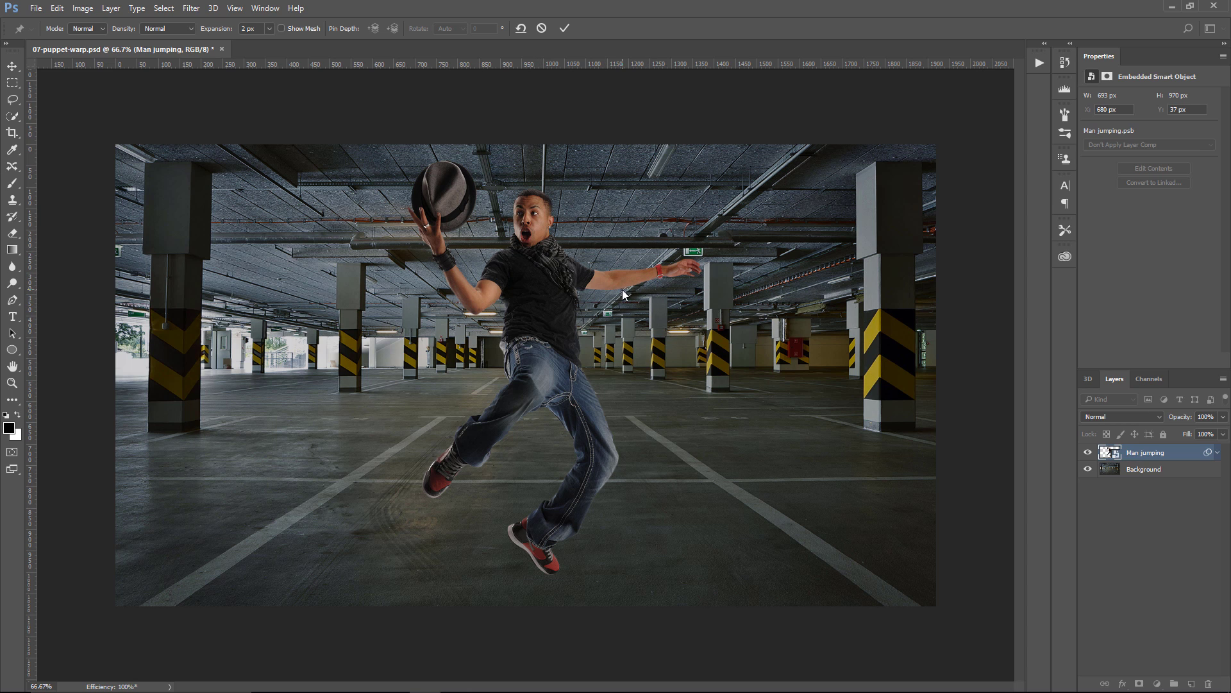
Place puppet pins on the man's wrist, two on his chest, and his waist
left_click(659, 271)
left_click(561, 263)
left_click(506, 261)
left_click(556, 332)
Raise the outstretched arm, pin the thigh and shin, and bend the lower leg upward
left_click_drag(658, 270, 632, 246)
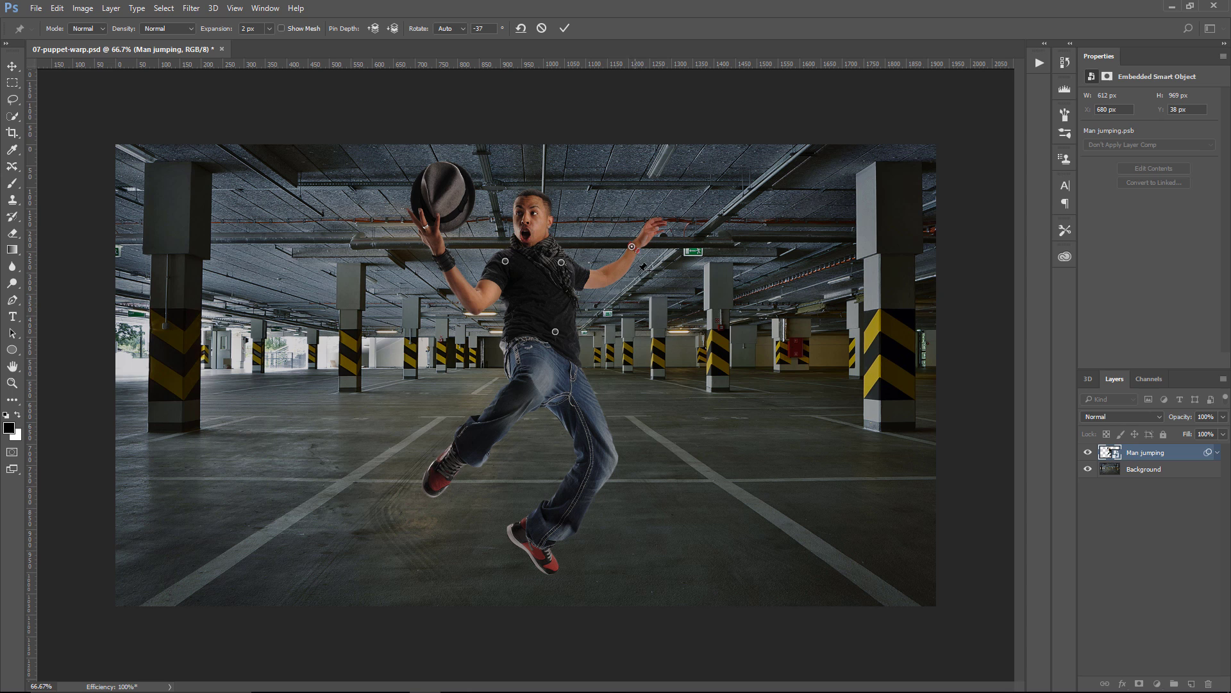
left_click(527, 387)
left_click(457, 455)
left_click_drag(458, 455, 493, 469)
Pin the knee and ankle, reshape the foot, and bring the overlapping leg forward with Pin Depth
left_click(610, 455)
left_click_drag(557, 520, 500, 454)
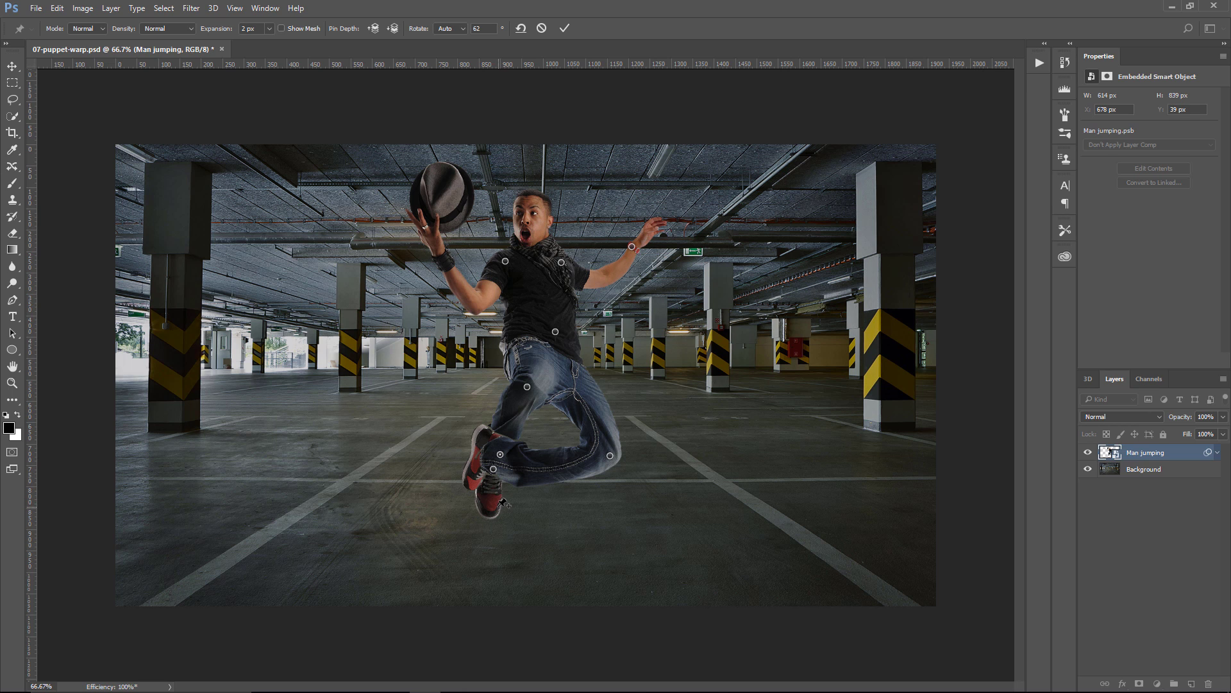
left_click(494, 469)
left_click_drag(495, 471, 498, 472)
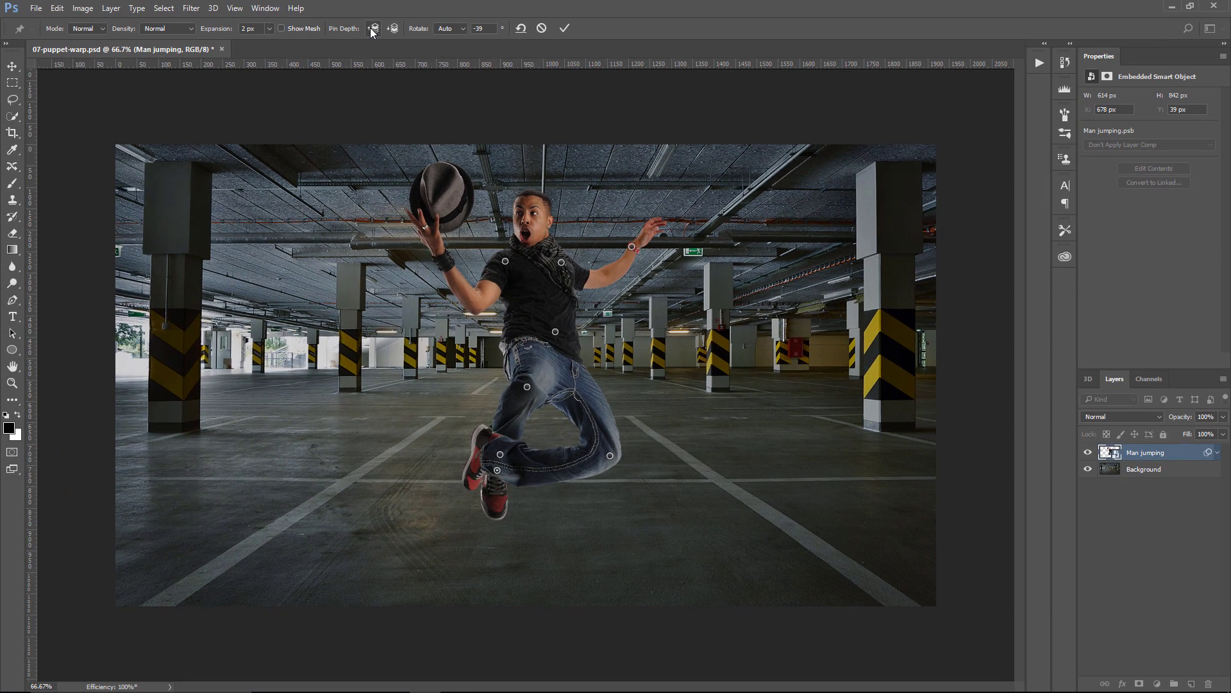
left_click(374, 29)
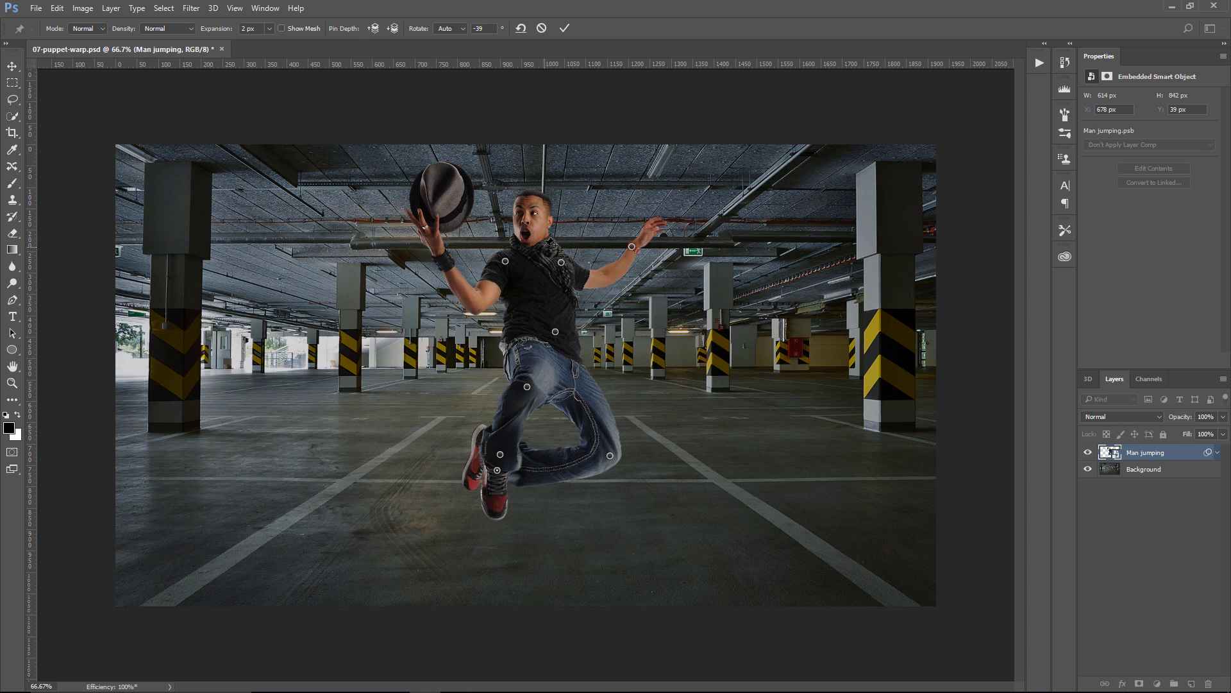
Pin the neck to tilt the head, and pin the forearm and wrist to raise the hat up and left
left_click(542, 242)
left_click_drag(542, 243, 535, 247)
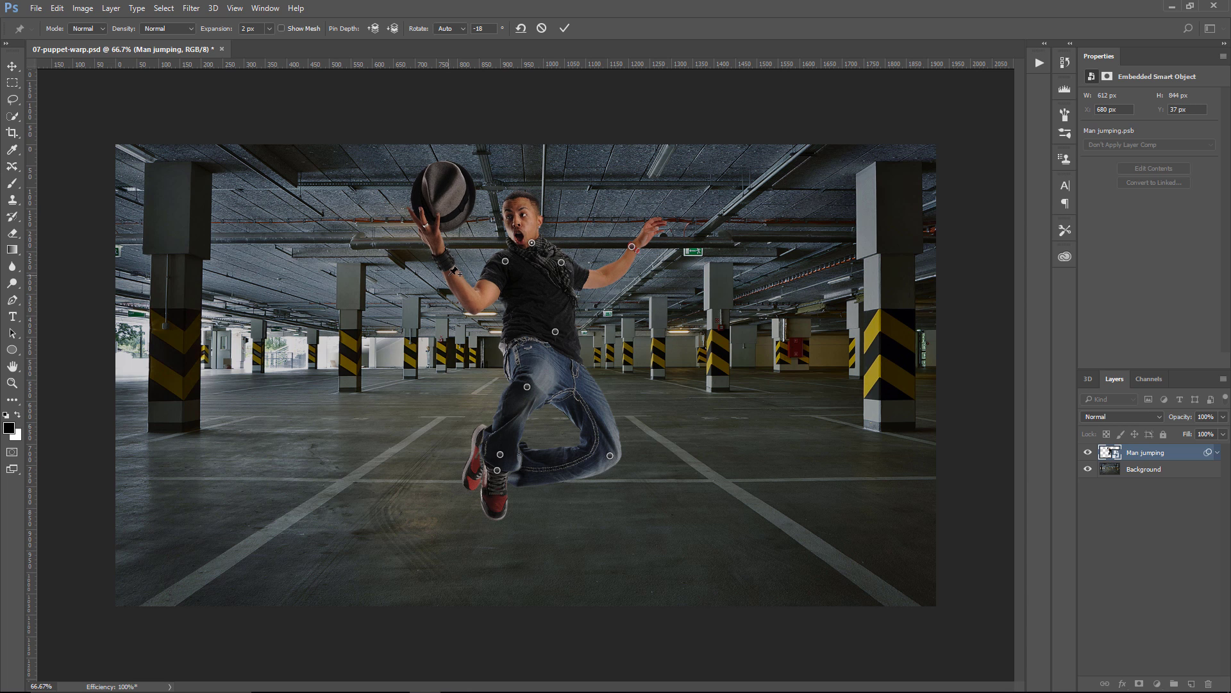
left_click(471, 304)
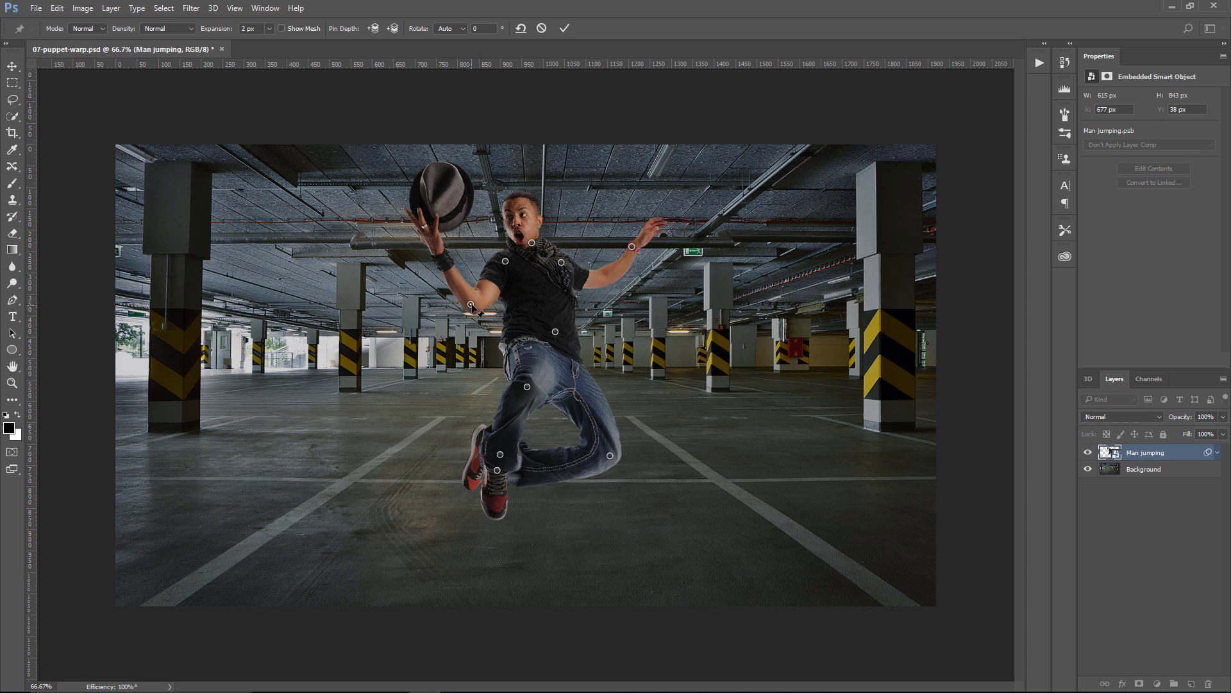
left_click_drag(472, 307, 456, 272)
left_click(457, 244)
left_click(464, 275)
Pin the upper arm and face, set Pin Depth backward, and commit the puppet warp
left_click(506, 261)
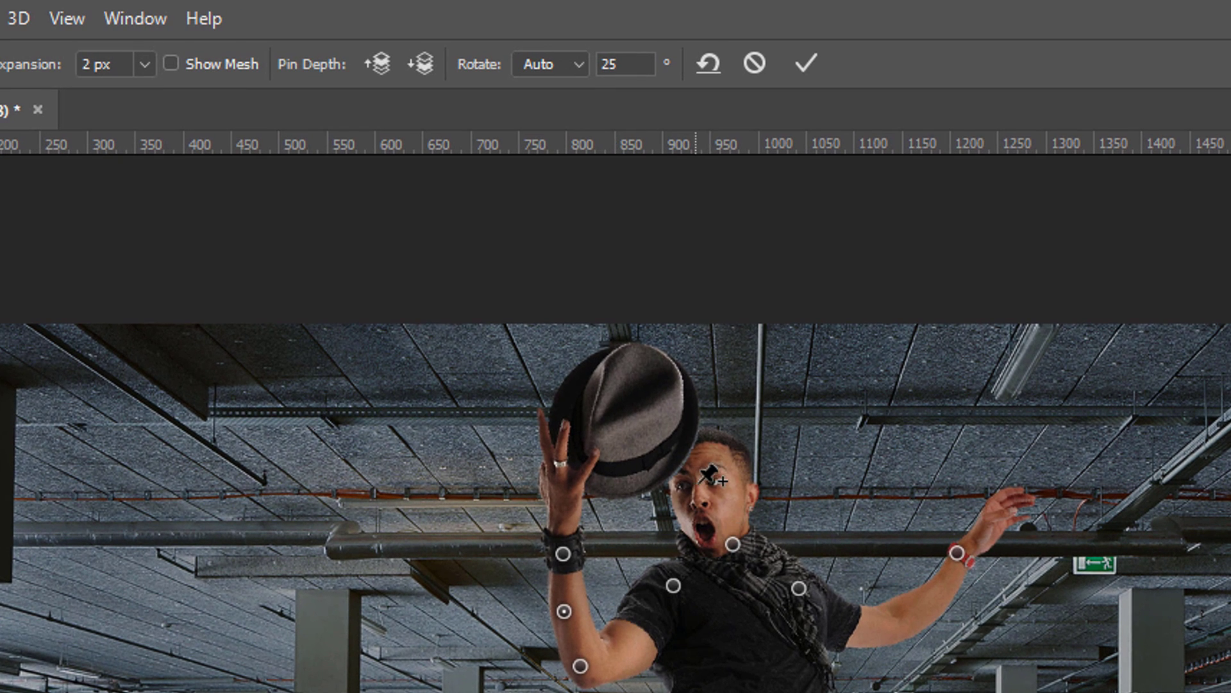
left_click(699, 483)
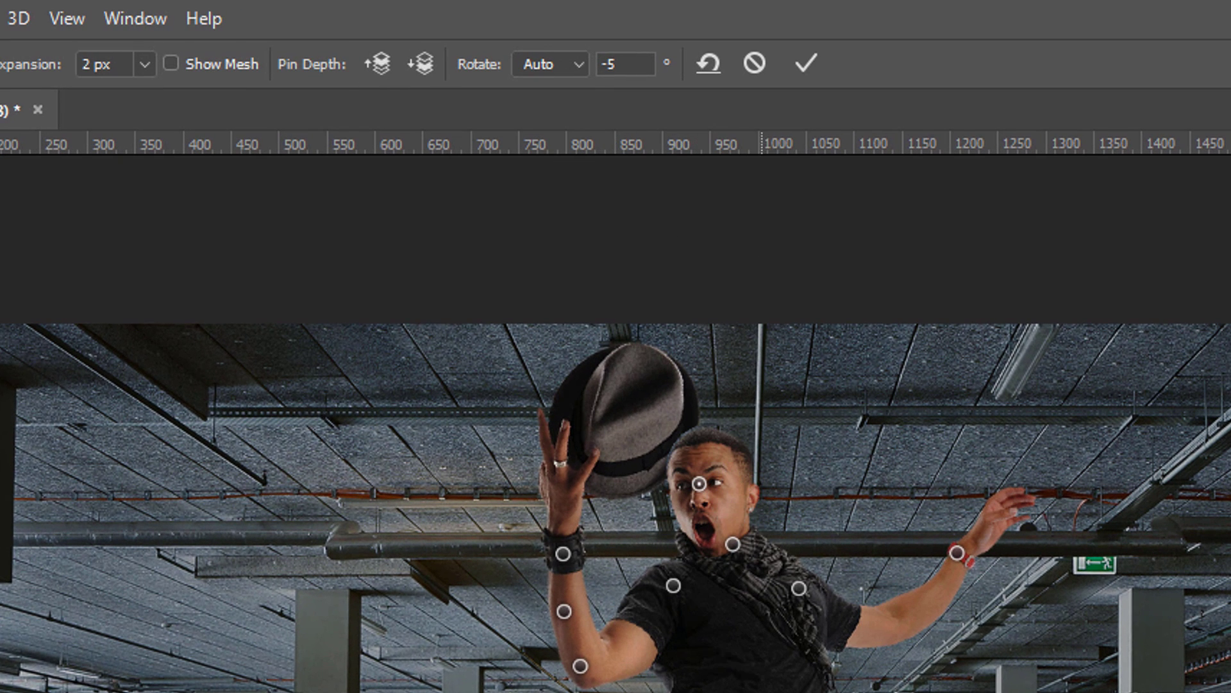
left_click(414, 57)
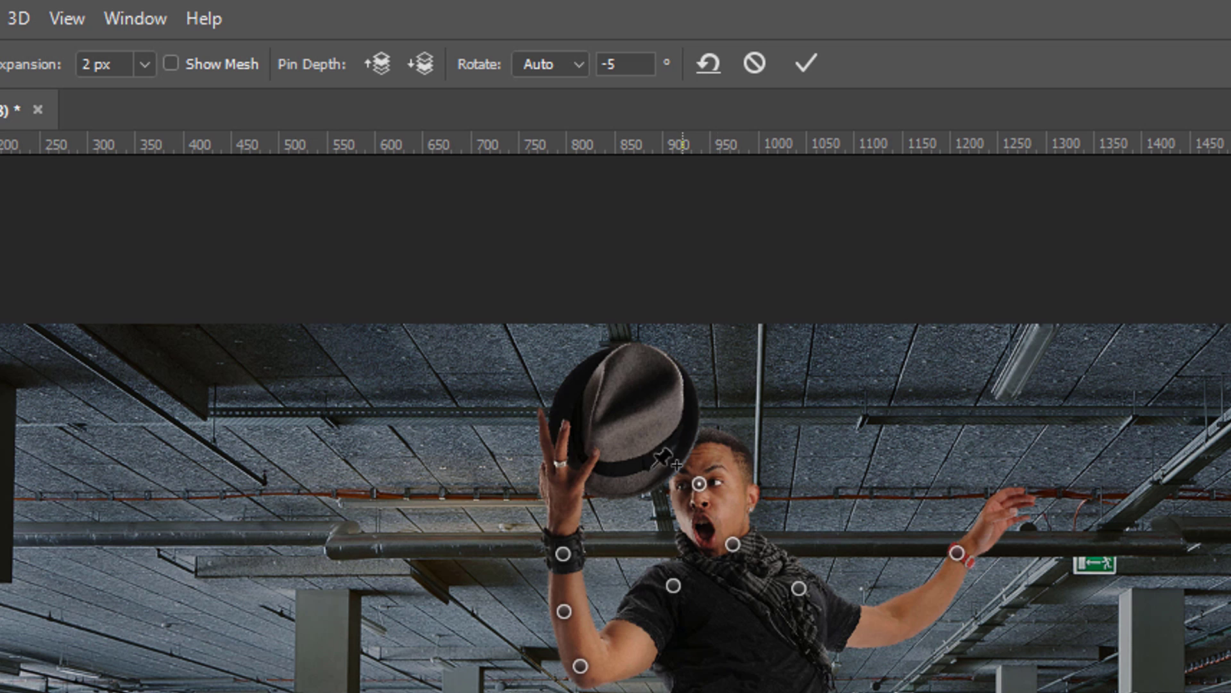
left_click(796, 63)
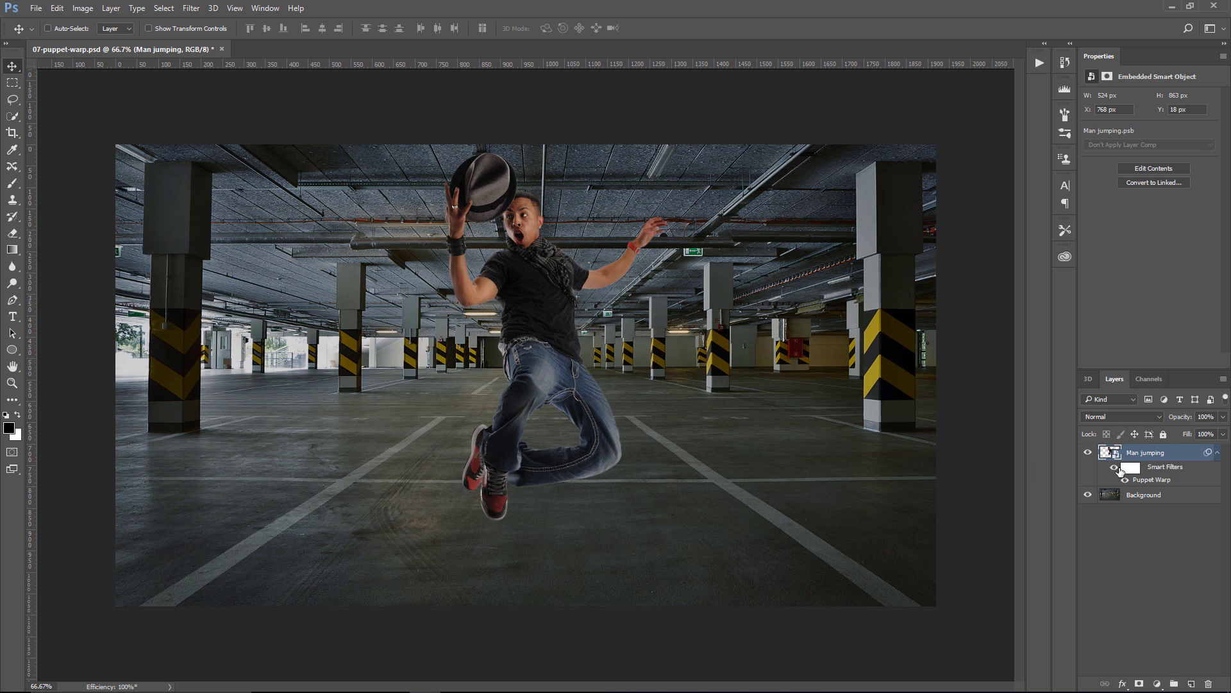
Toggle the Puppet Warp smart filter off and on to compare poses, then commit the reworked arm warp
left_click(1125, 480)
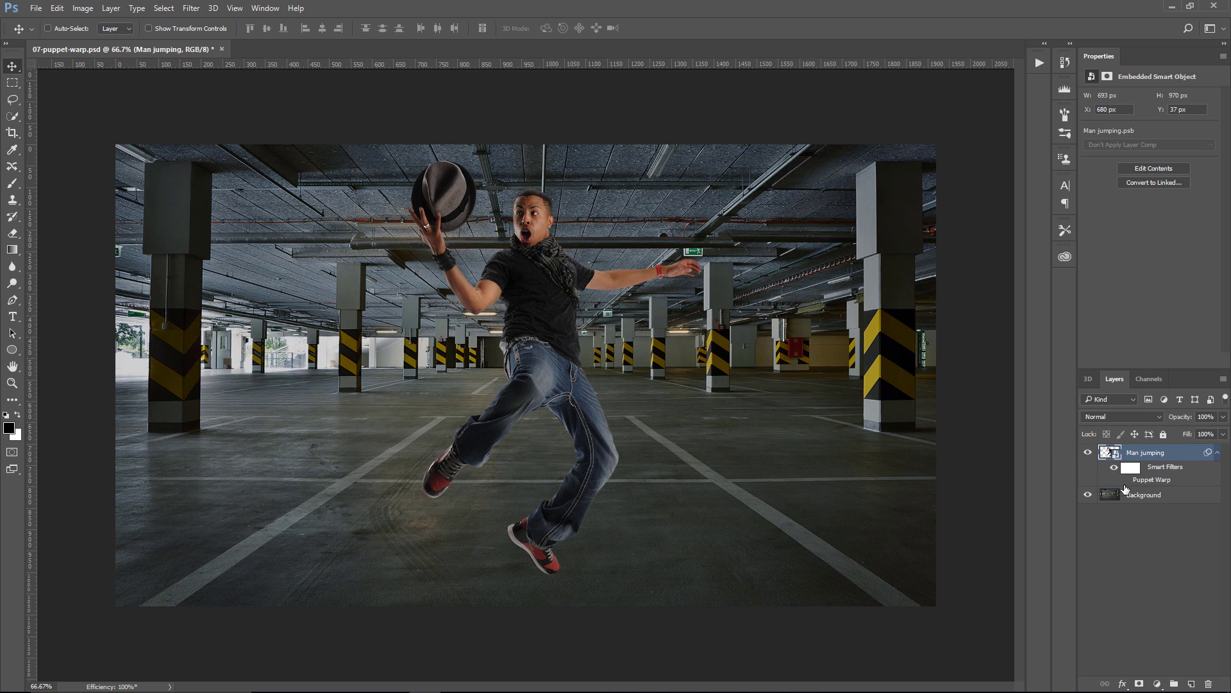
left_click(1126, 481)
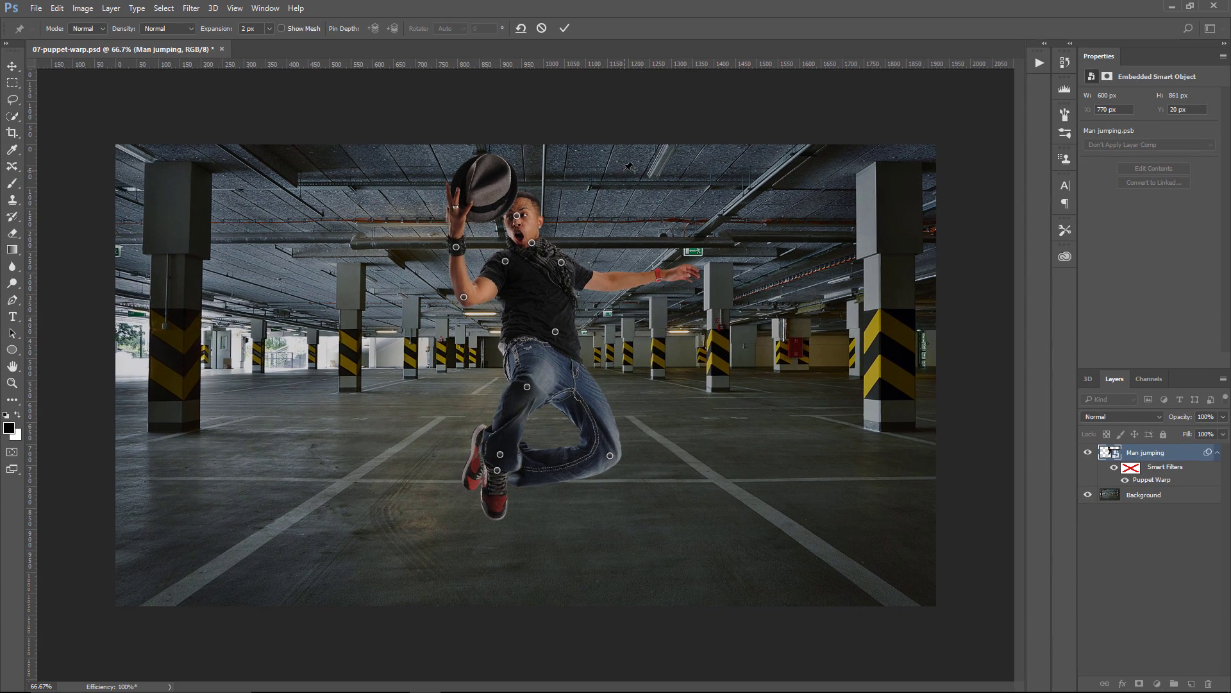
key("Return")
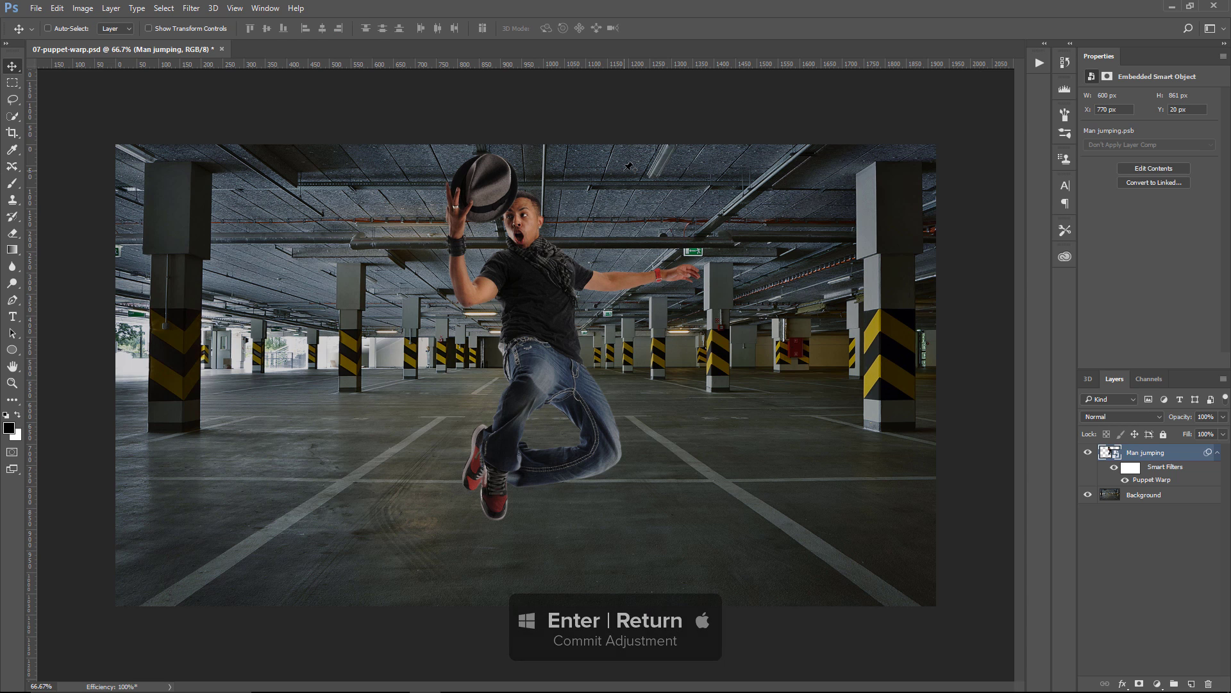
Reopen the Puppet Warp and rotate the hat-holding hand around the elbow pin with Fixed rotation
double_click(1152, 481)
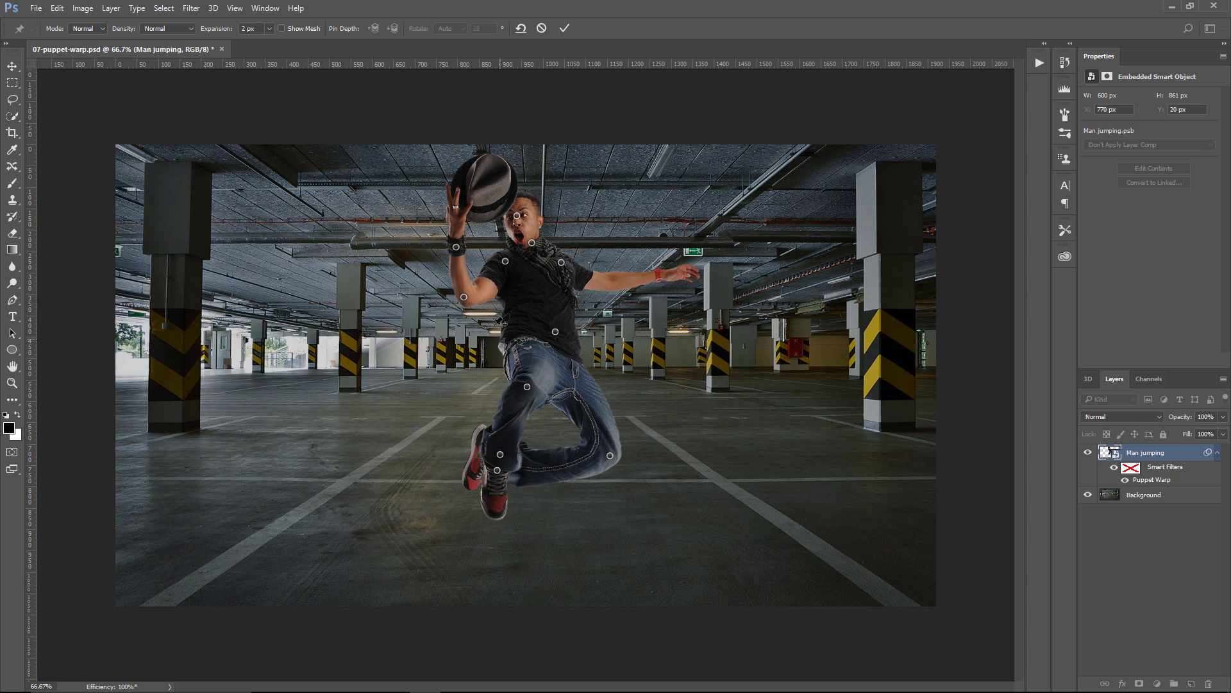
left_click(464, 298)
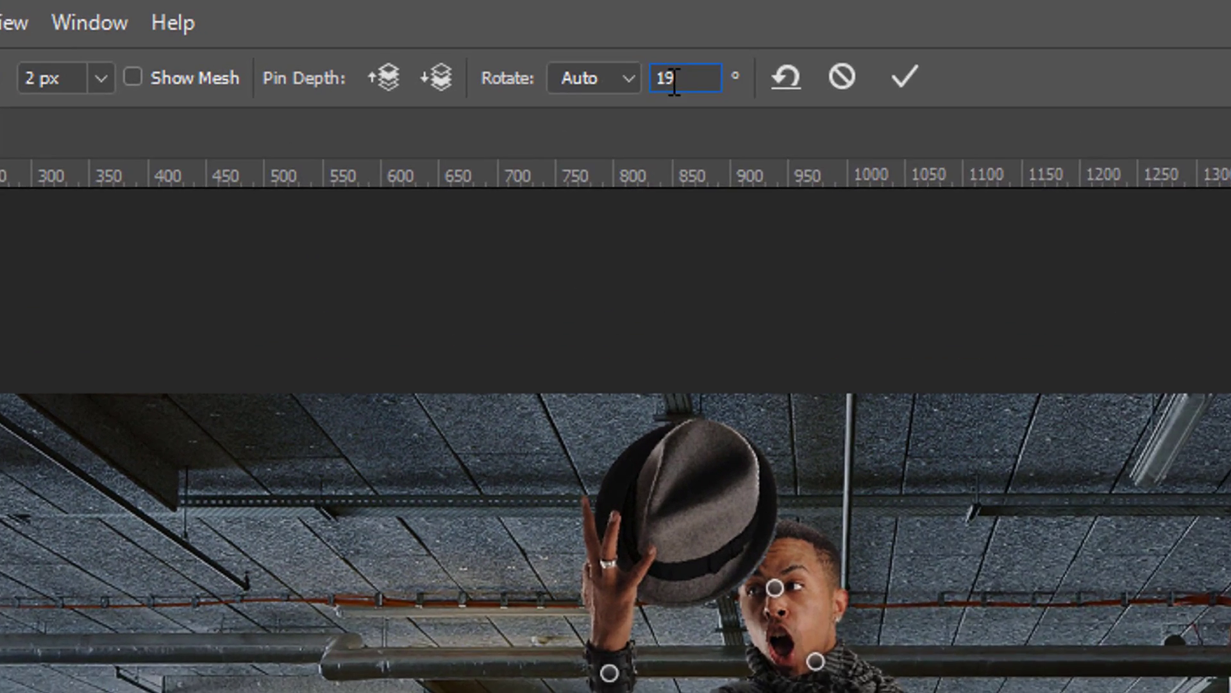
left_click(485, 29)
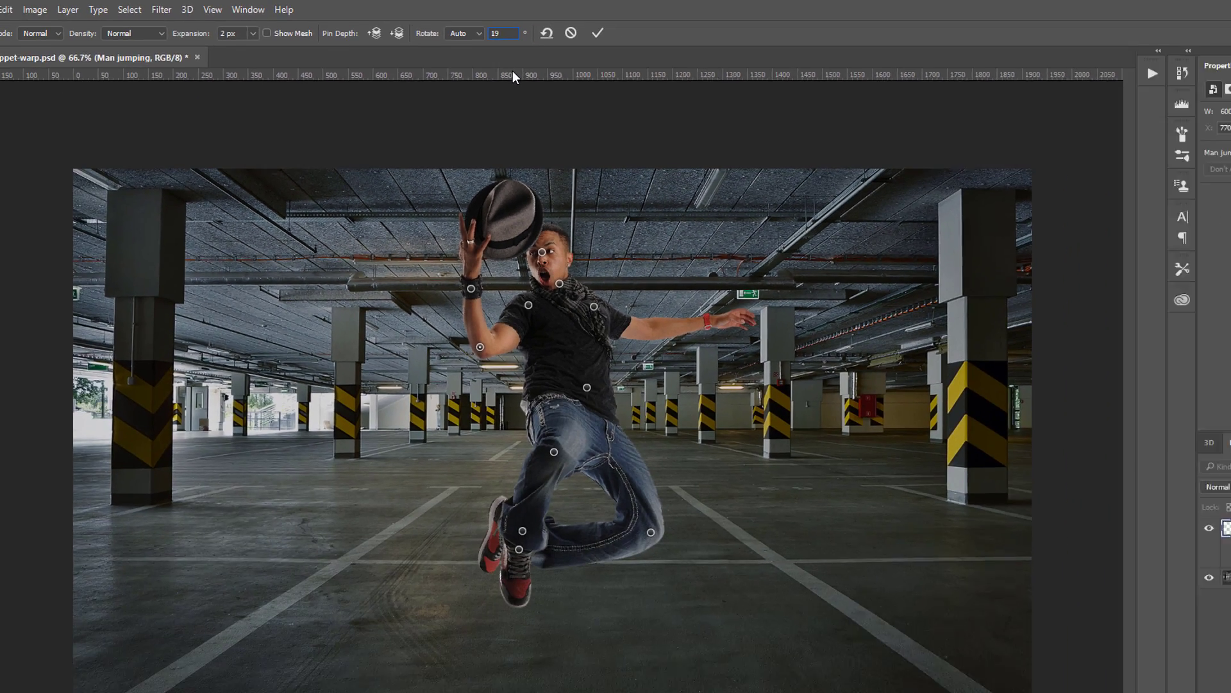
key("Up")
key("Up")
key("Up")
key("Up")
key("Up")
key("Up")
key("Up")
key("Up")
key("Up")
key("Up")
key("Up")
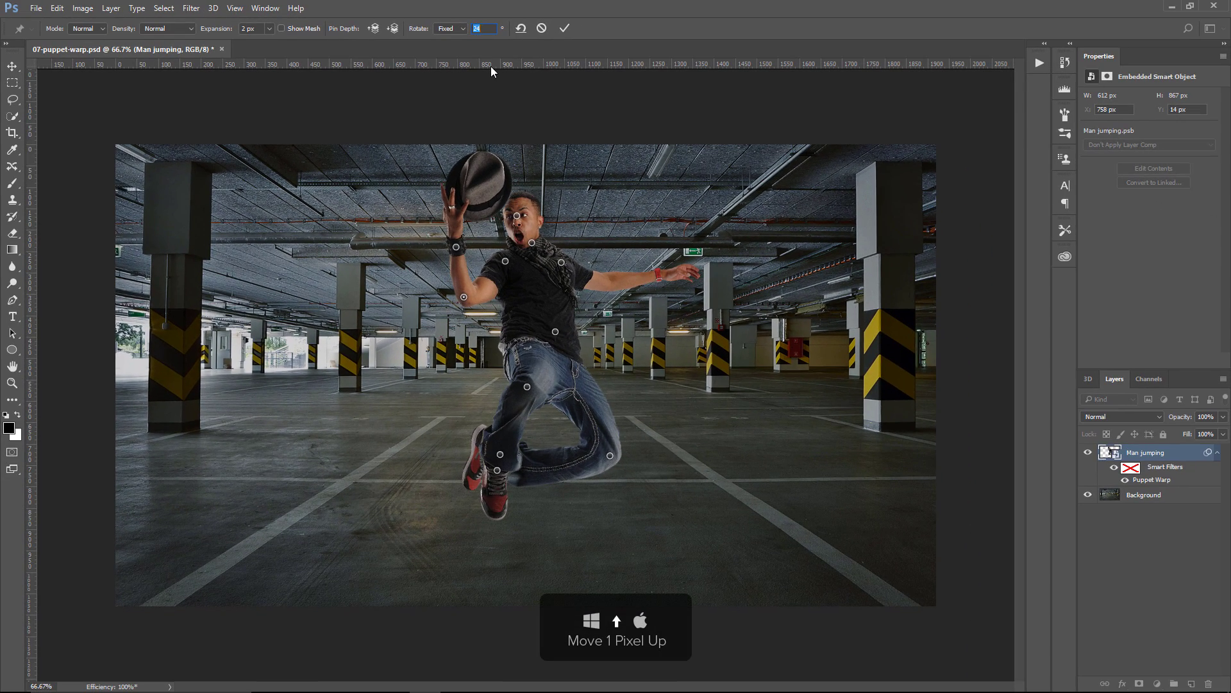
key("Down")
key("Down")
key("Down")
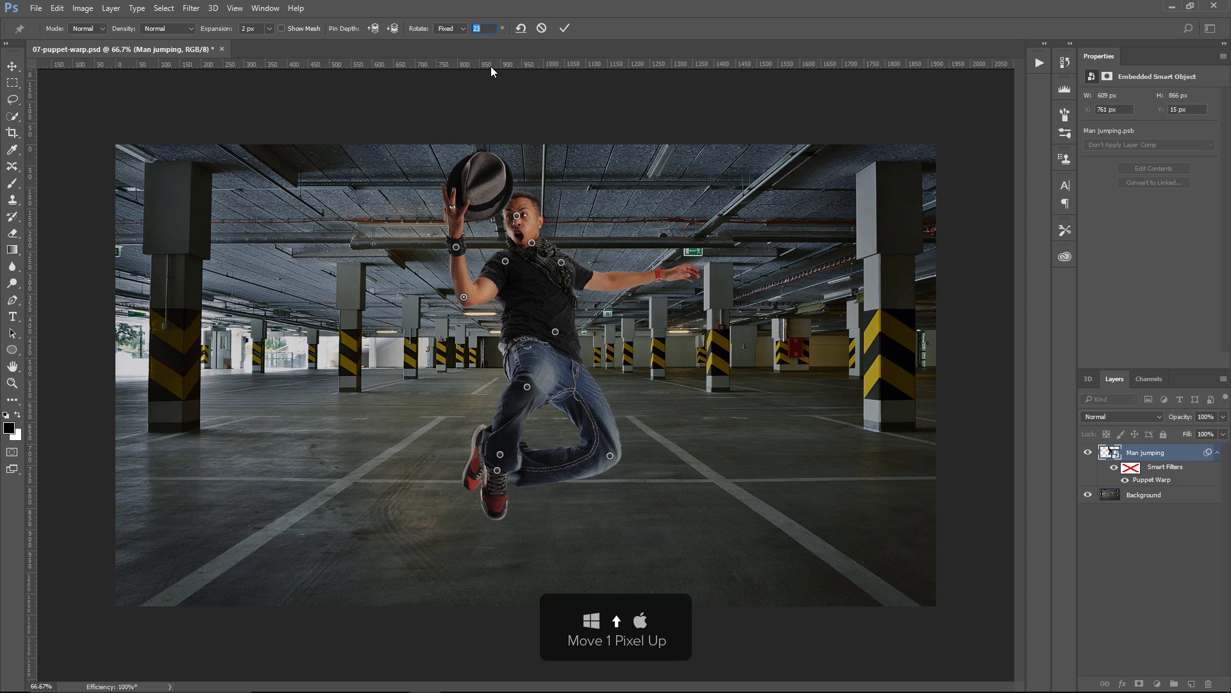
key("Up")
key("Up")
key("Up")
key("Up")
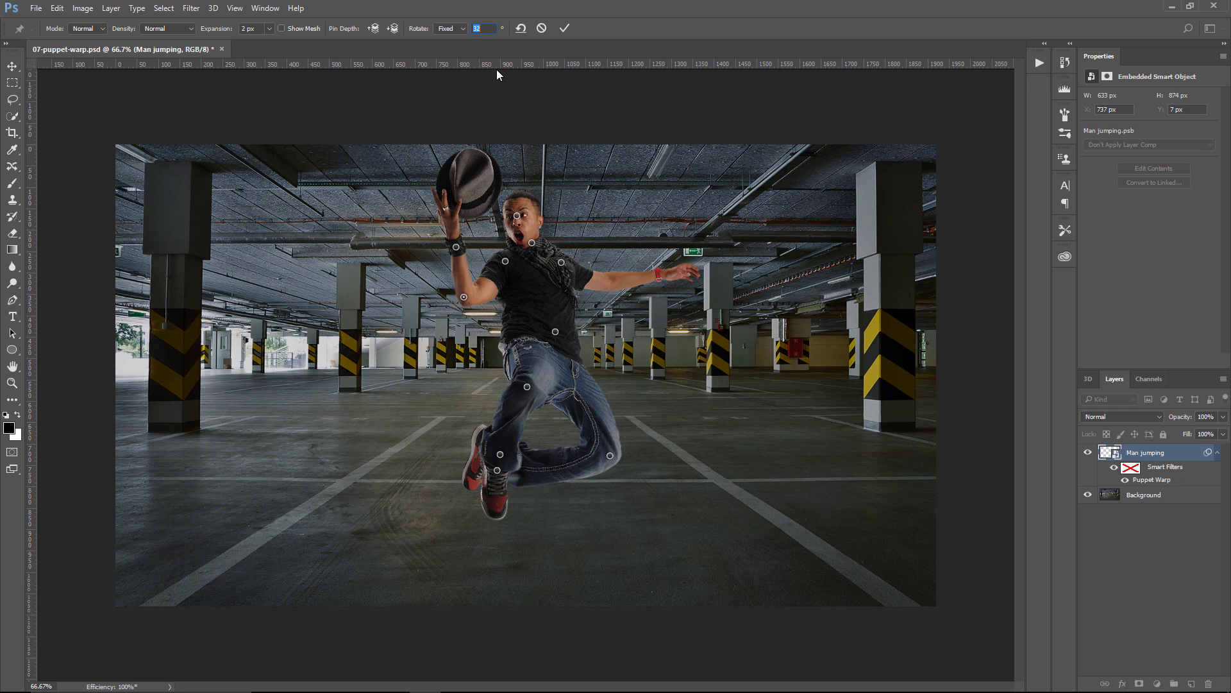
key("Up")
key("Up")
key("Up")
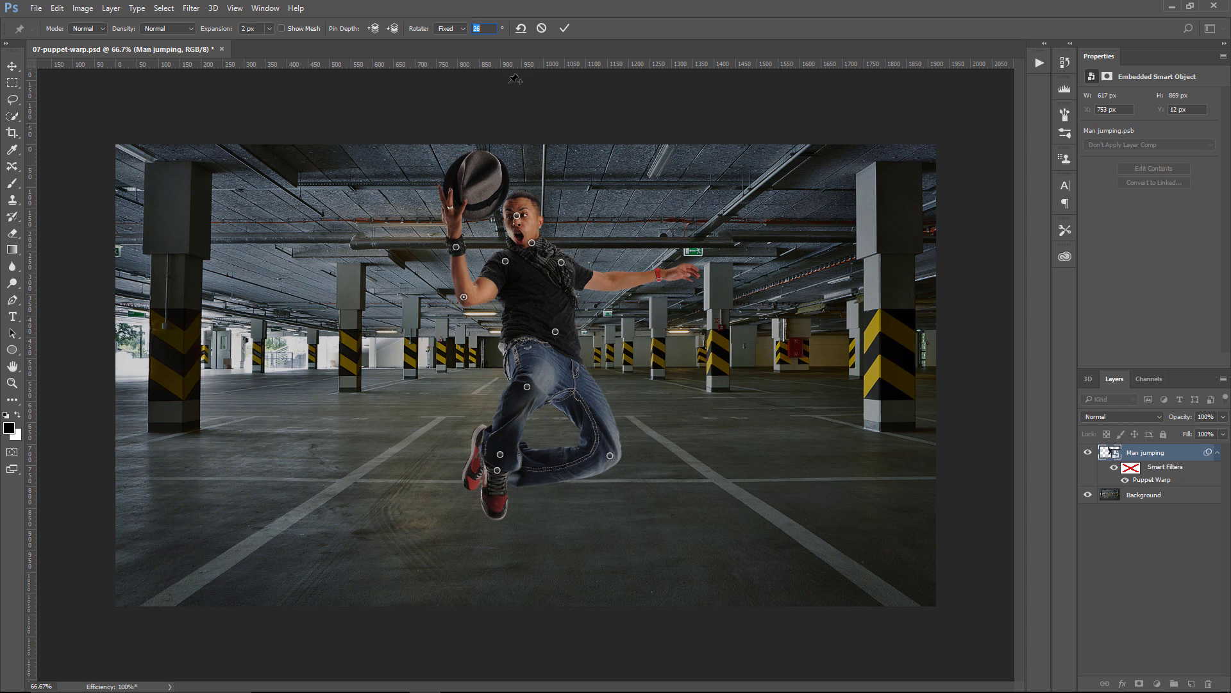
key("shift+Up")
key("shift+Up")
key("shift+Down")
key("shift+Down")
key("shift+Down")
key("shift+Down")
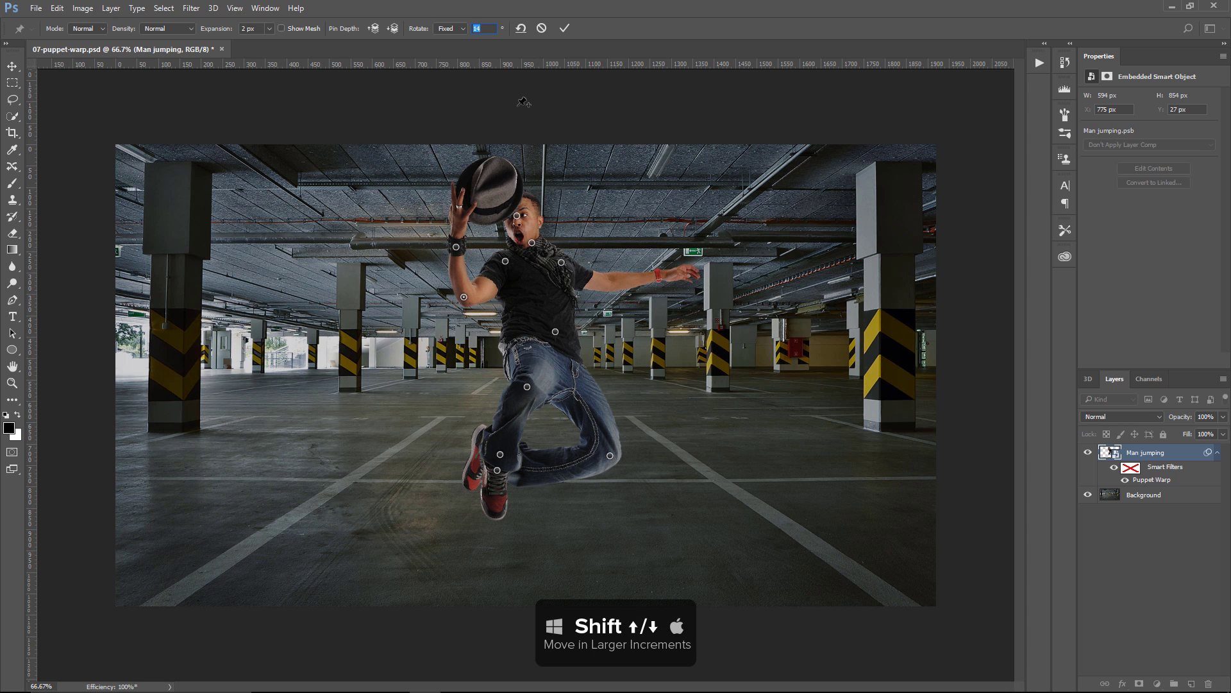
Give the lower-leg pin a fixed rotation of -24°
left_click(527, 387)
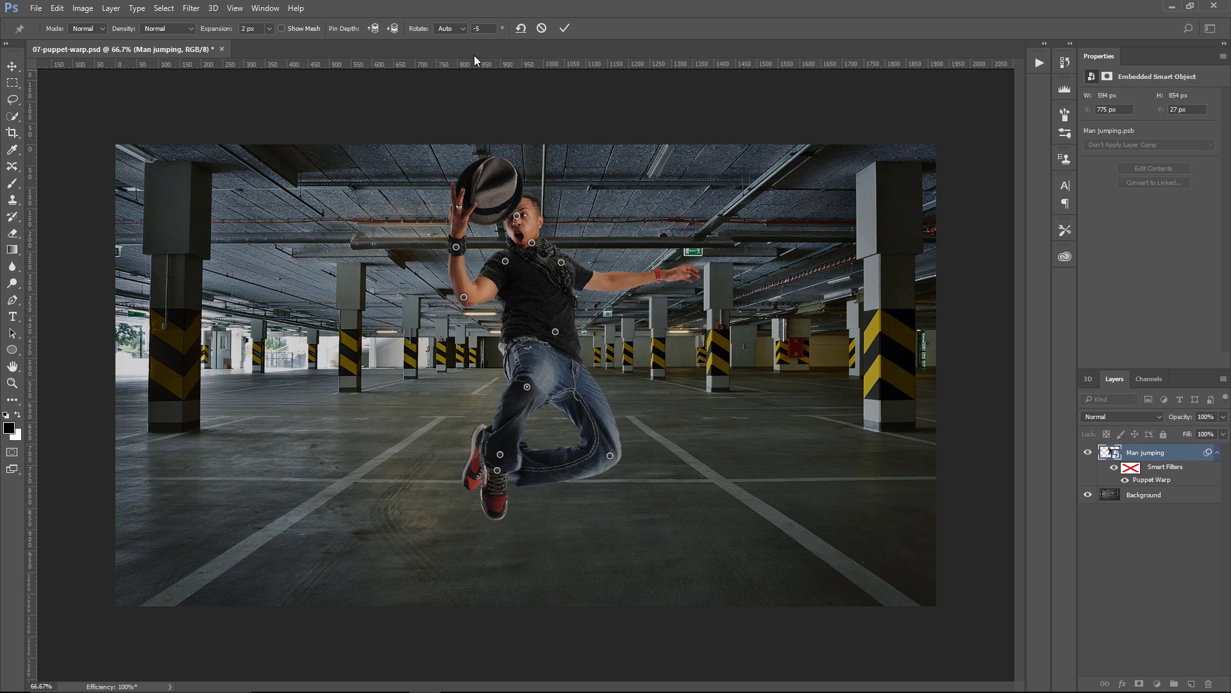
left_click(484, 28)
key("shift+Down")
key("shift+Down")
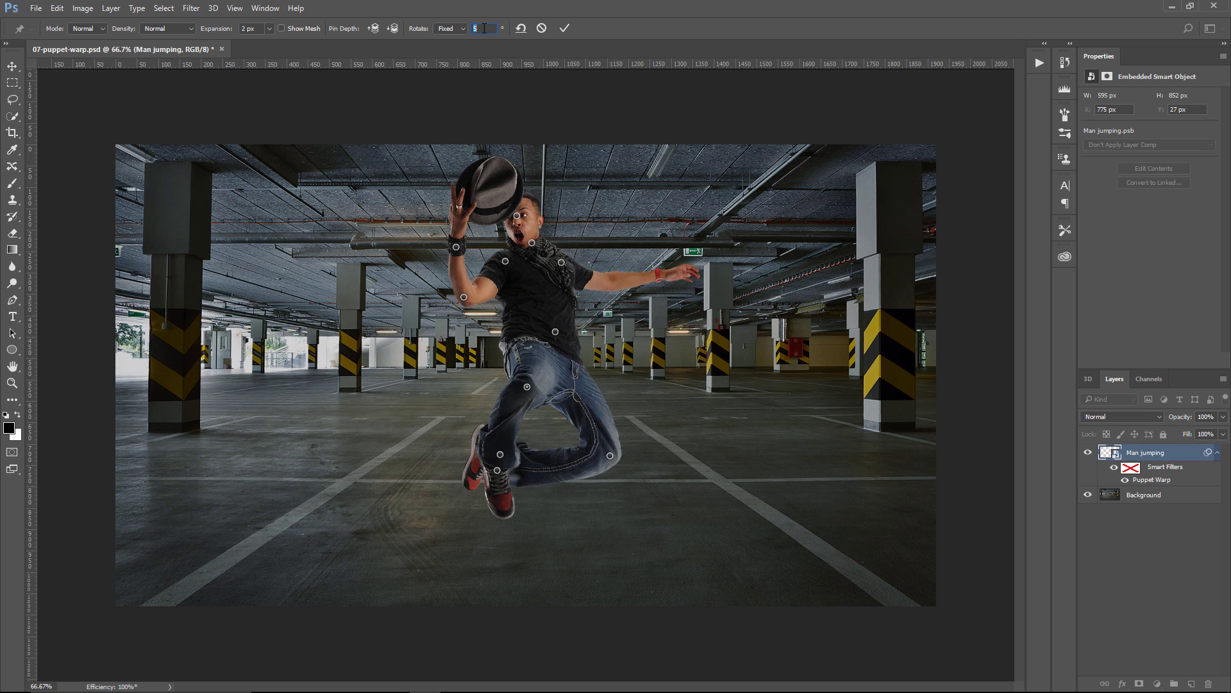
key("Down")
key("Down")
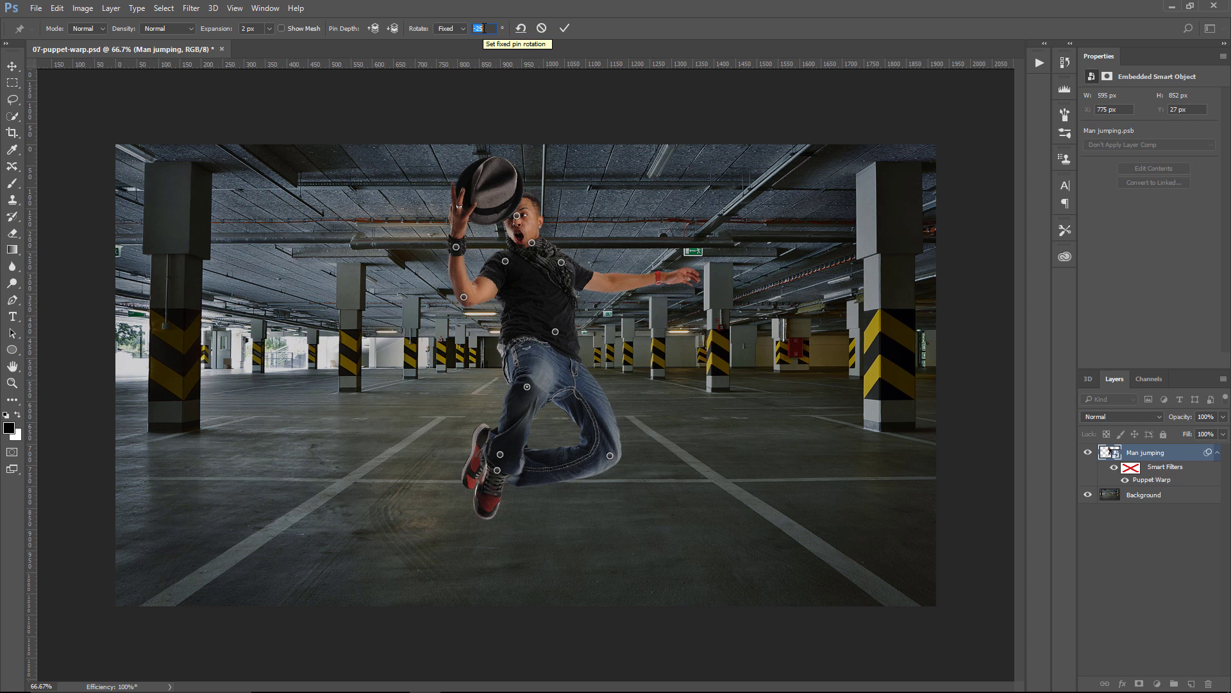
key("Up")
key("Up")
key("Up")
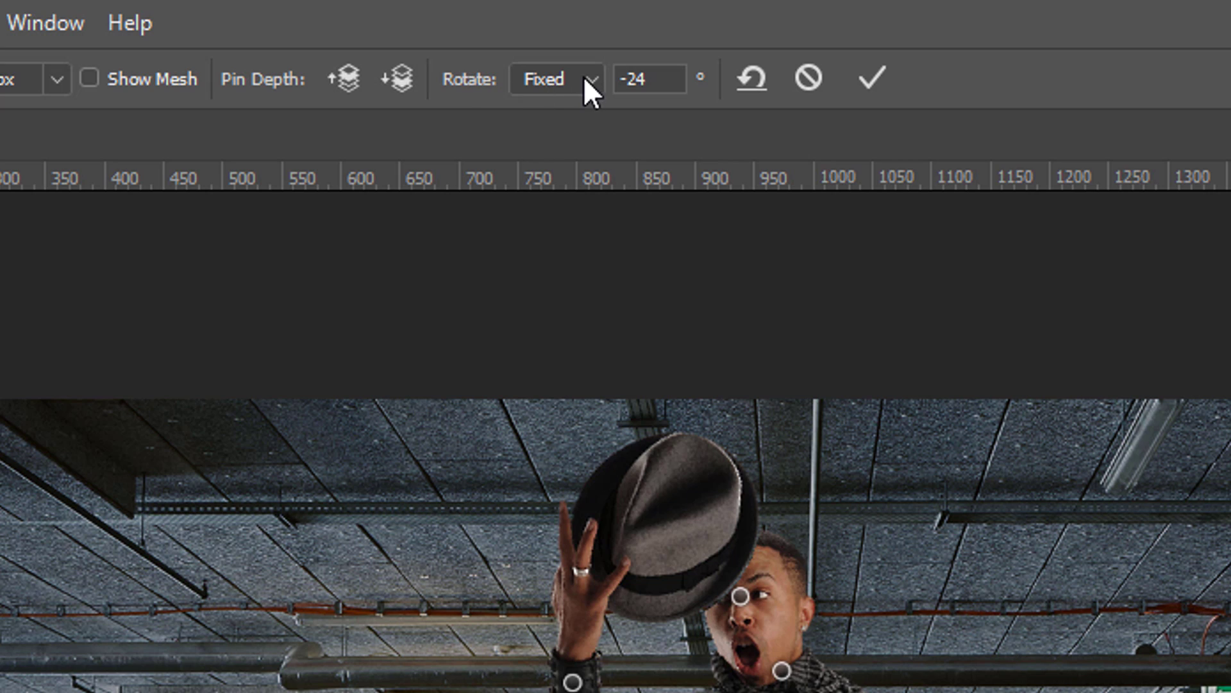
Keep the knee pin's Rotate option on Fixed, view its rotation circle with Alt, and open the Mode list
left_click(582, 77)
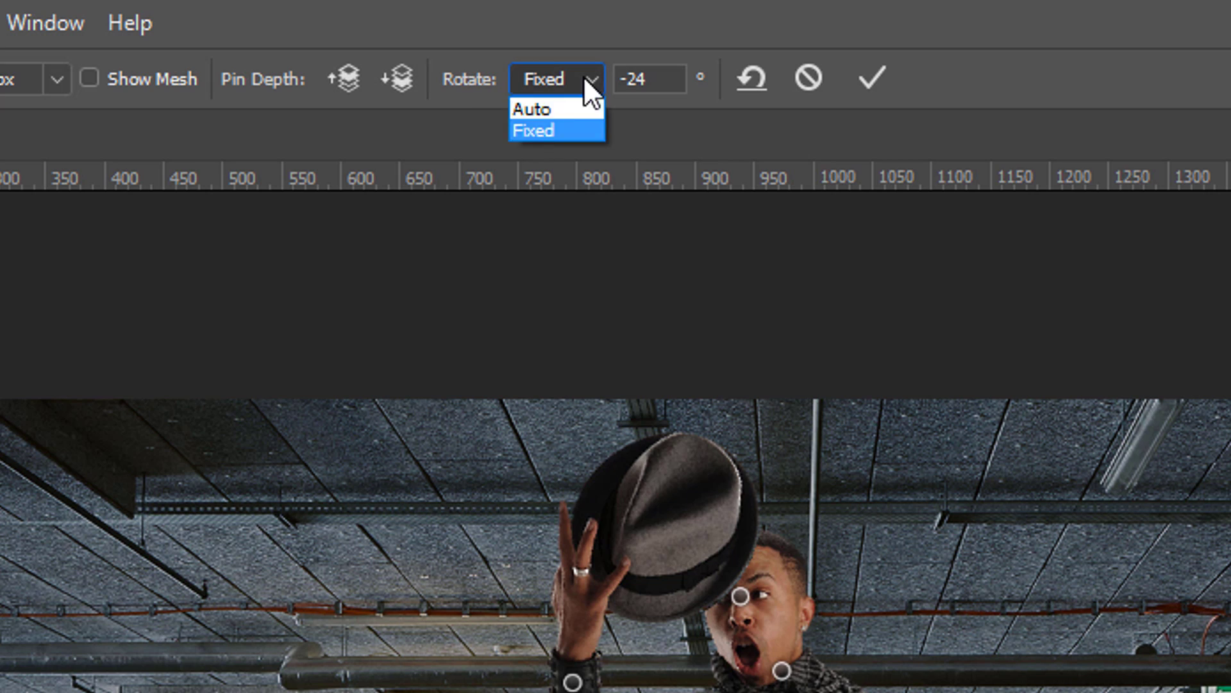
left_click(542, 130)
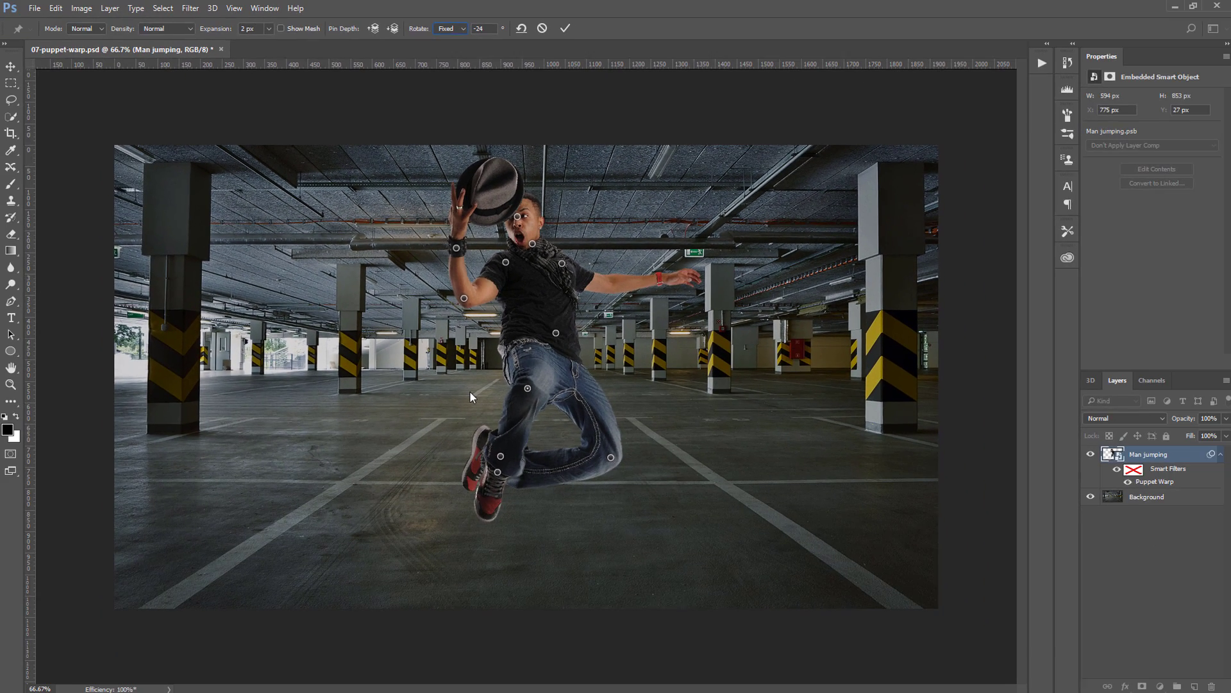
key("alt")
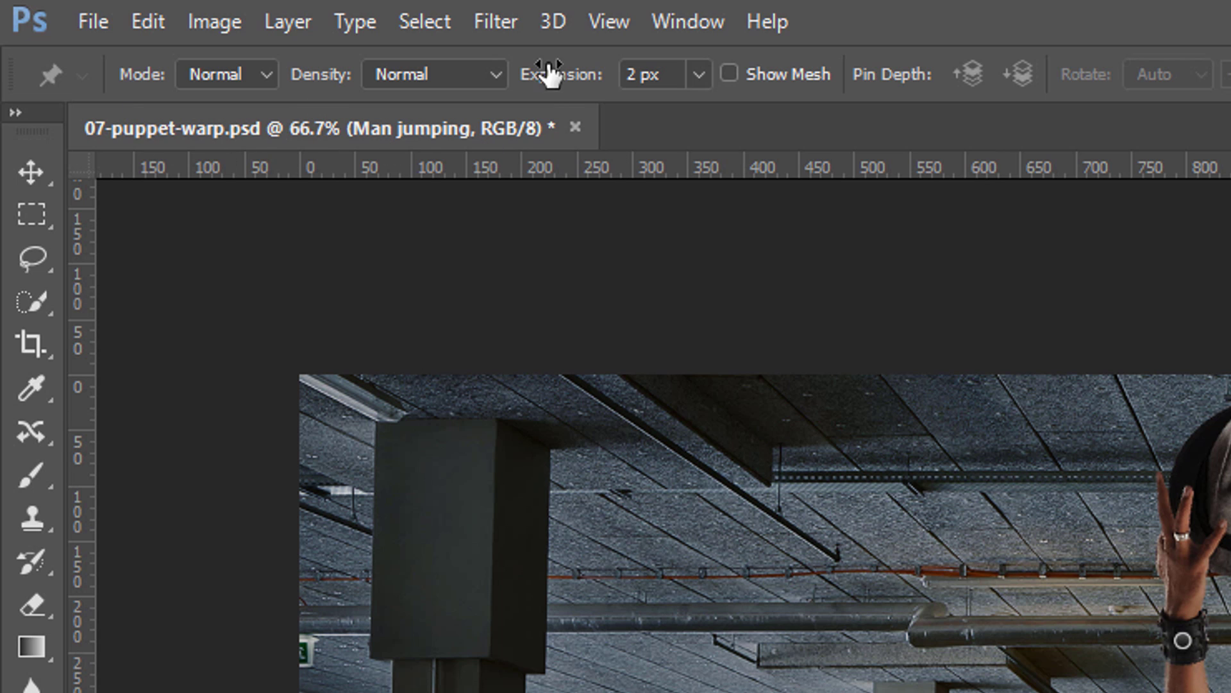
left_click(264, 75)
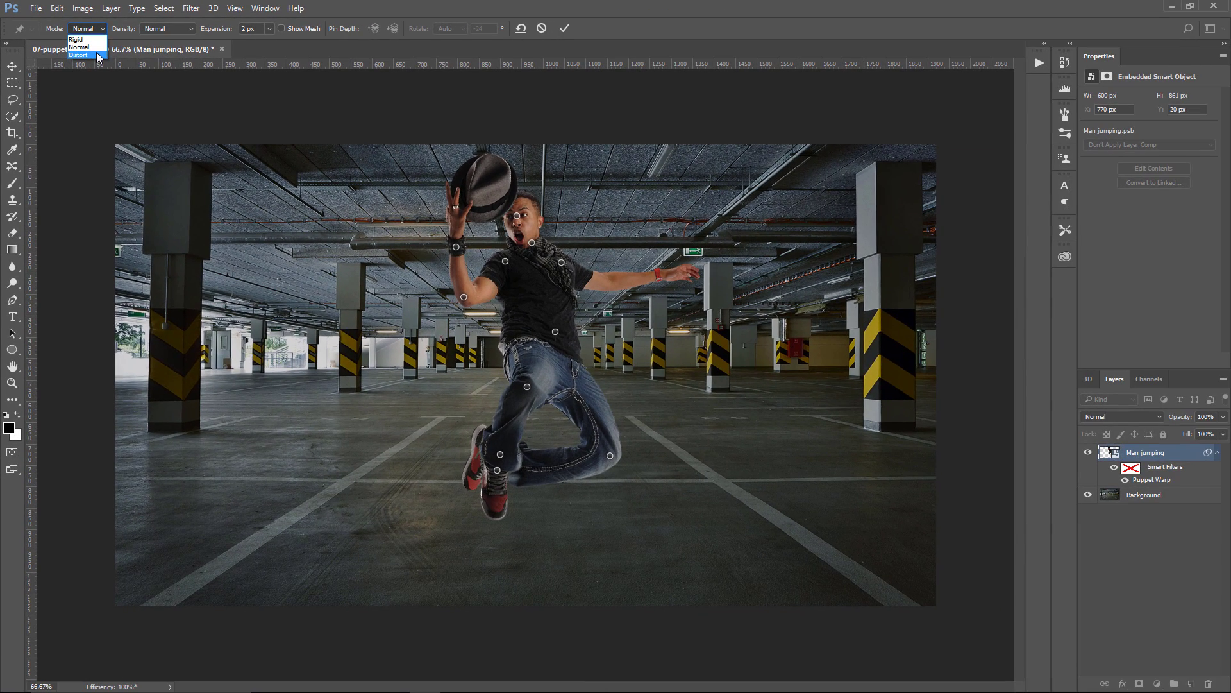
Drag the hat hand left in Distort mode, lift it to head height in Rigid mode, then return to Normal
left_click(98, 56)
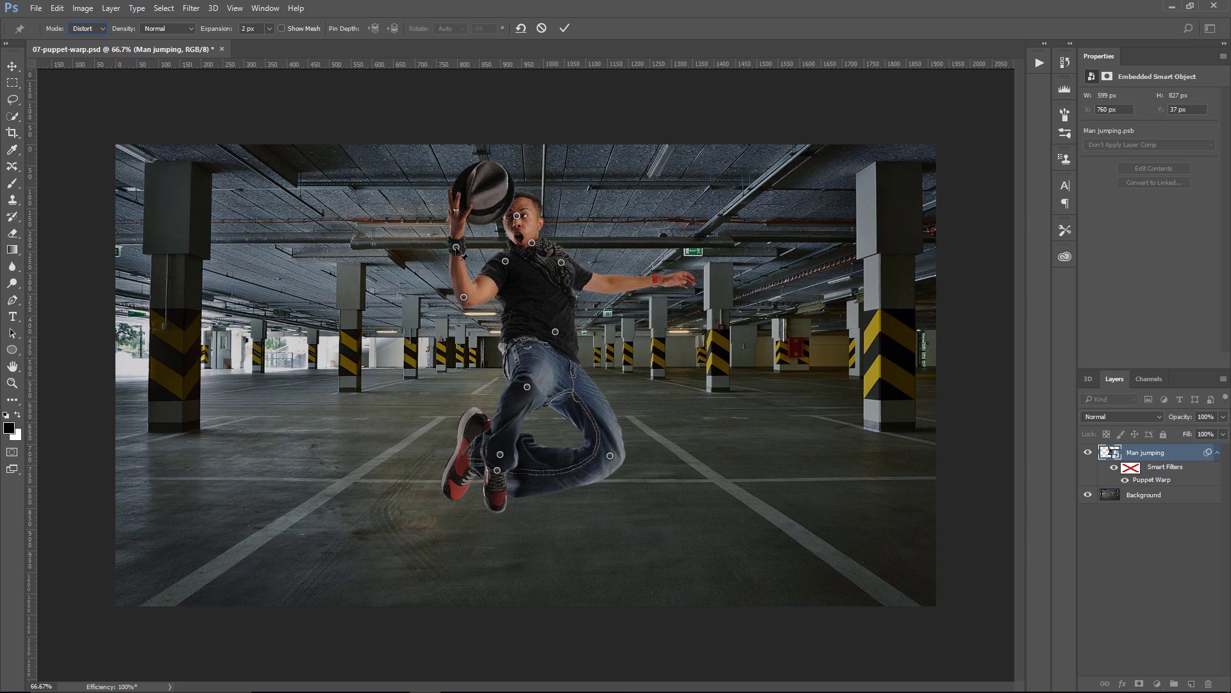
left_click_drag(455, 247, 392, 294)
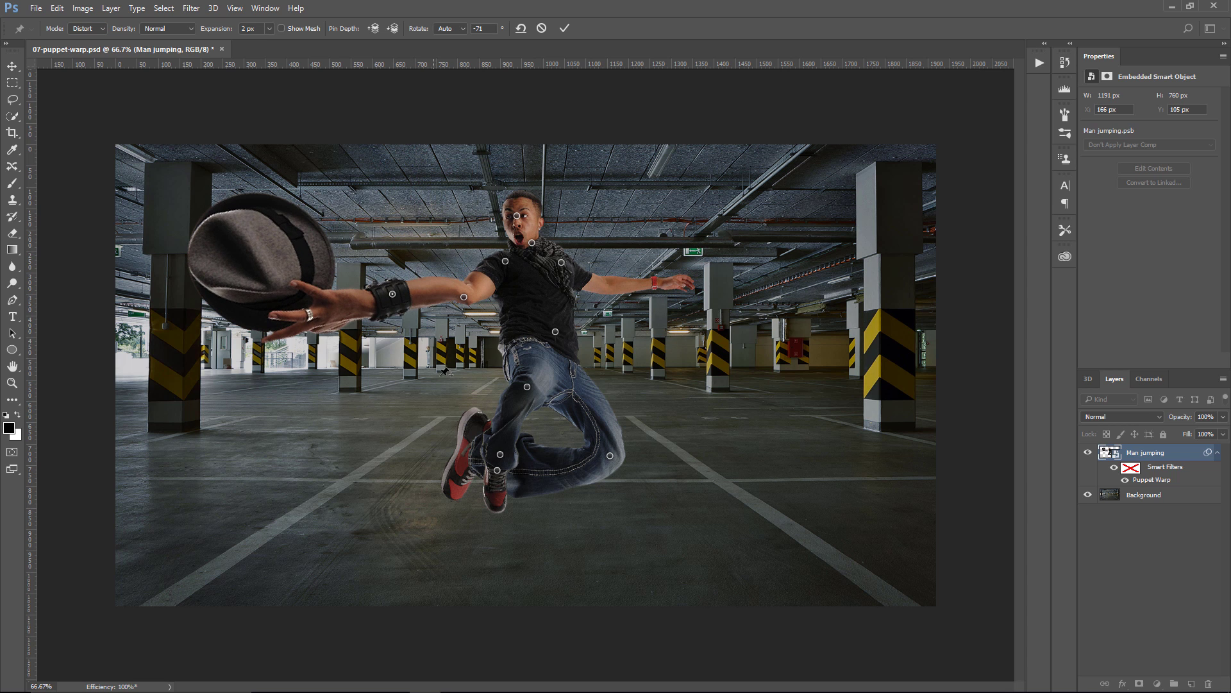
left_click(84, 35)
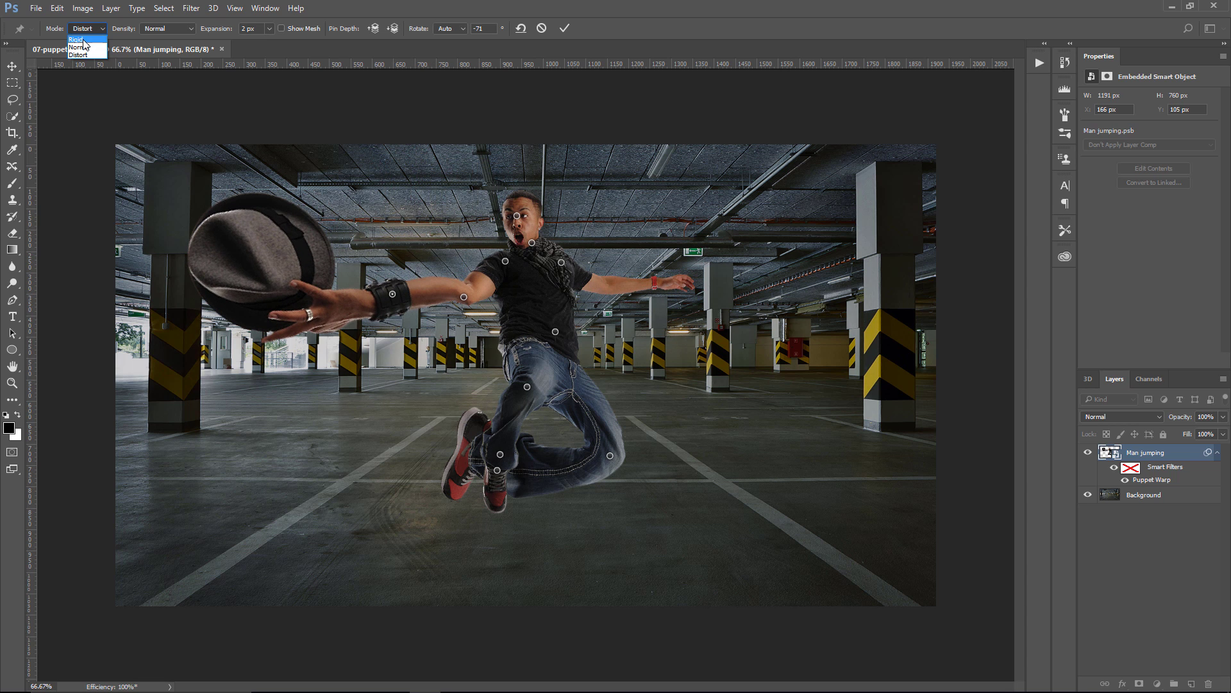
left_click(88, 41)
left_click_drag(393, 294, 429, 270)
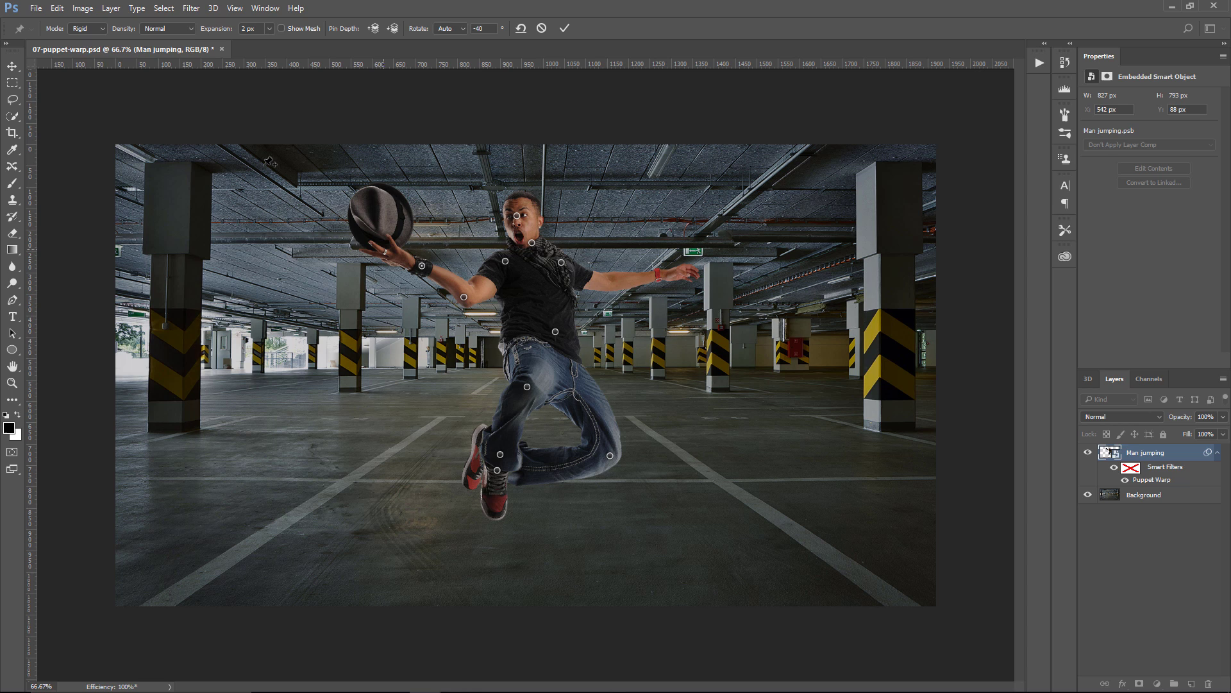
left_click(93, 30)
left_click(80, 43)
left_click(191, 28)
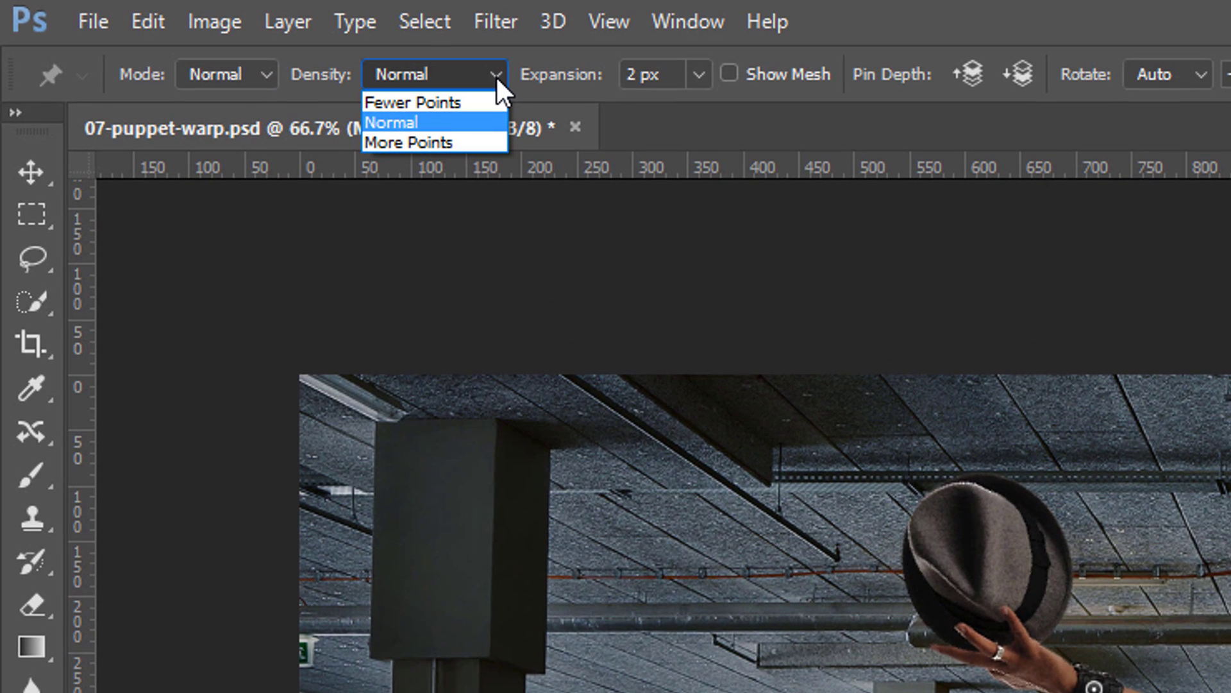
Turn on Show Mesh and change Density from Fewer Points to More Points
left_click(725, 76)
left_click(723, 73)
left_click(459, 74)
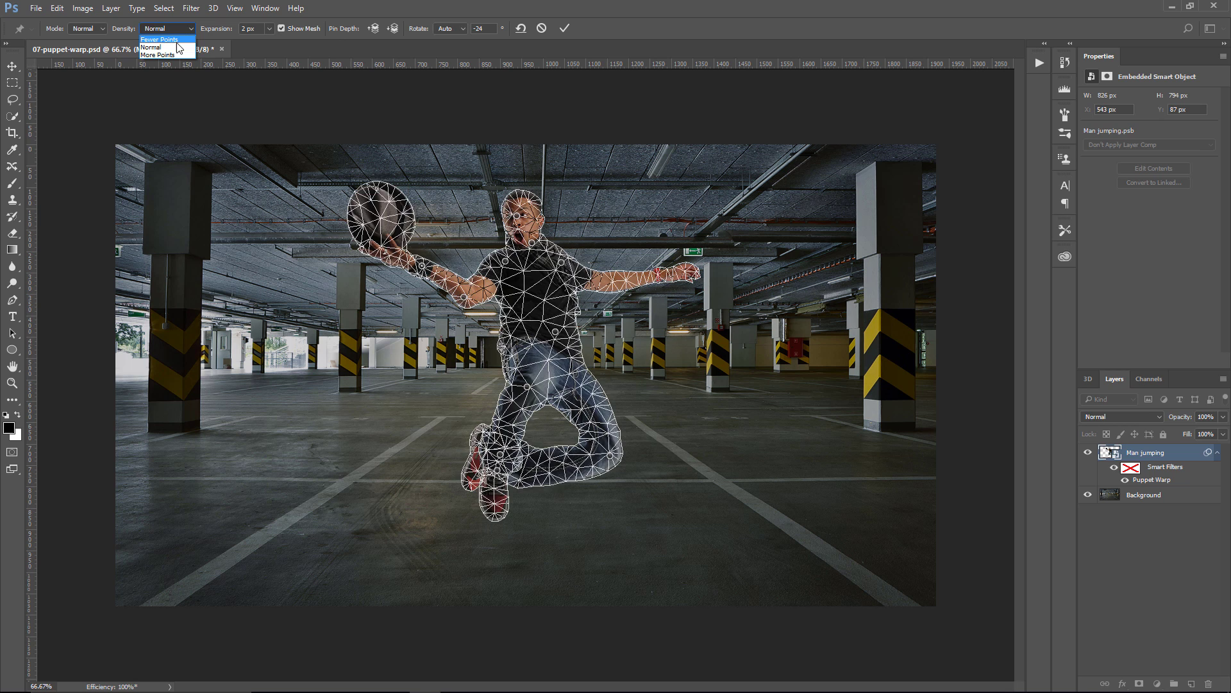
left_click(256, 63)
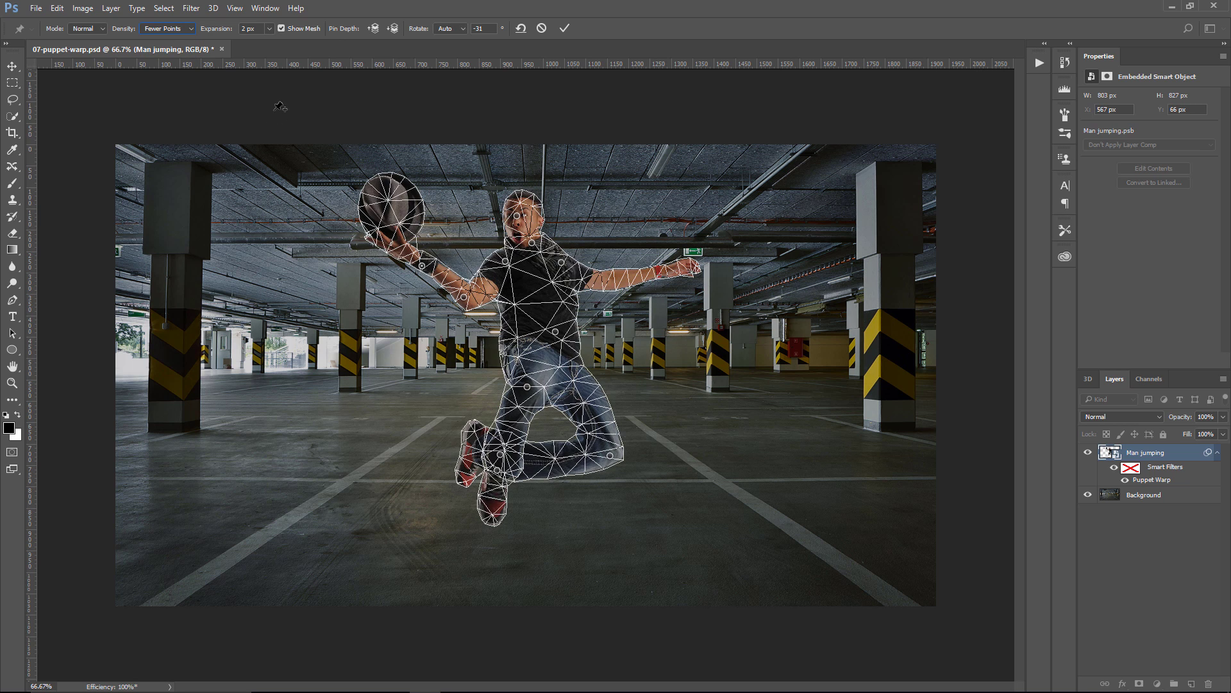
left_click(191, 30)
left_click(180, 54)
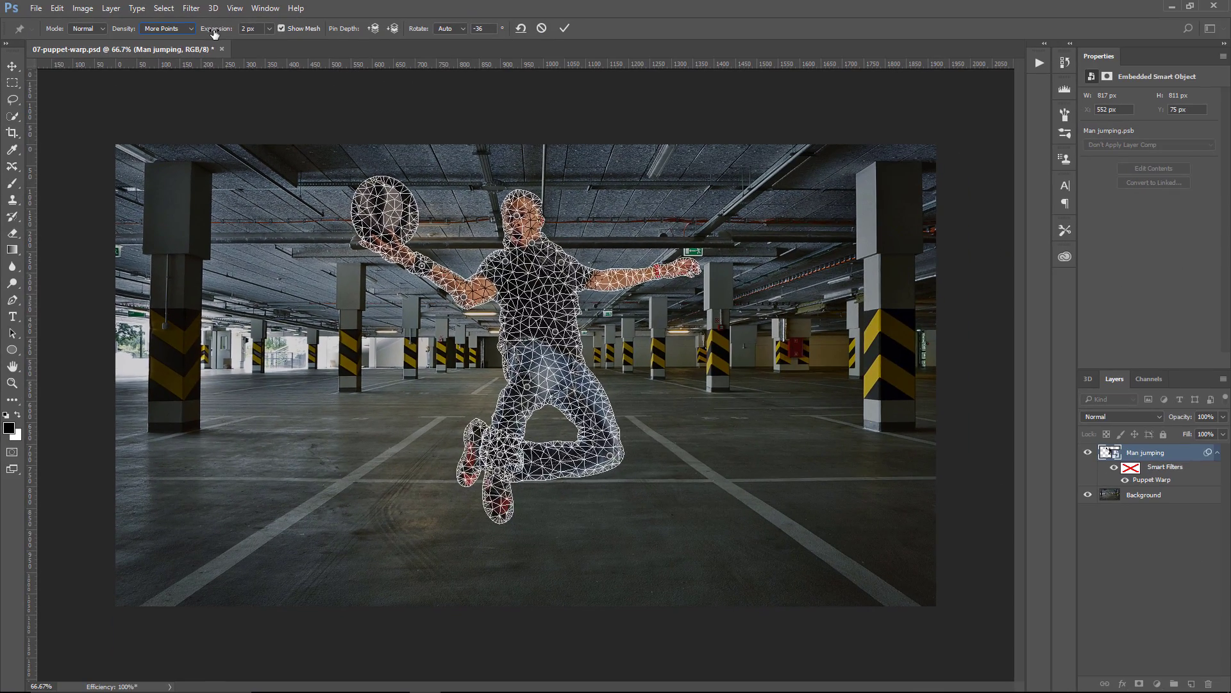
Scrub mesh Expansion to 44 px then down to -20 px, hide the mesh, and cancel with Esc
left_click_drag(248, 59, 261, 30)
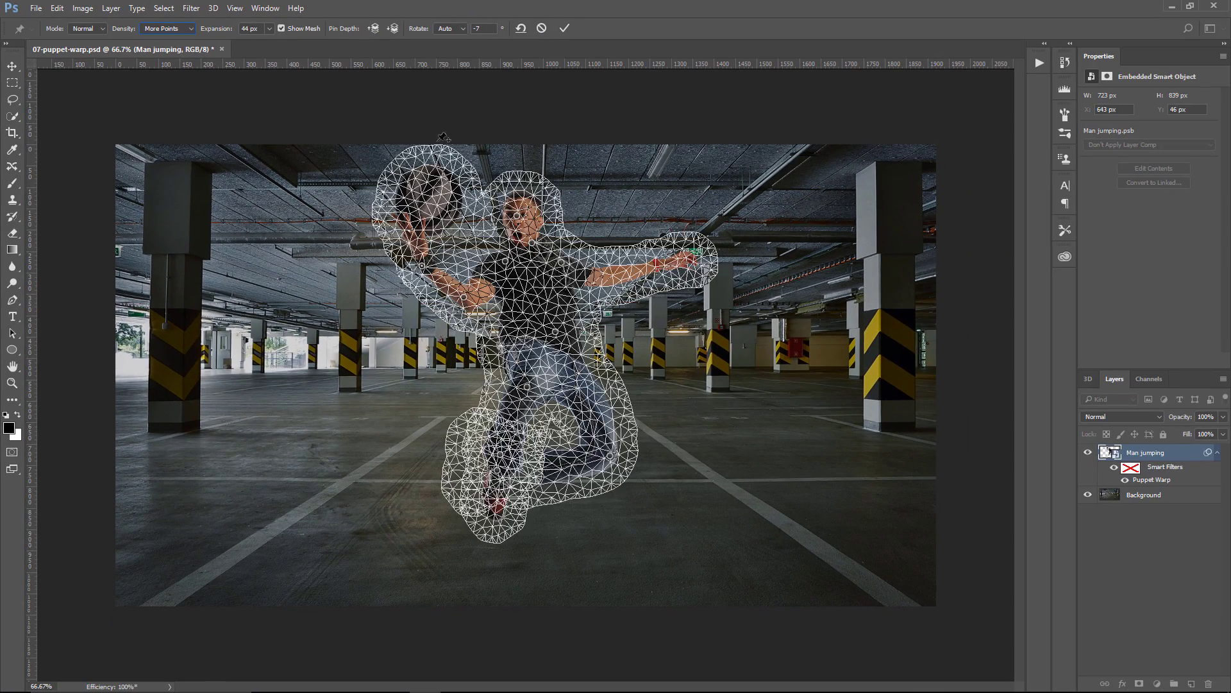
left_click(282, 28)
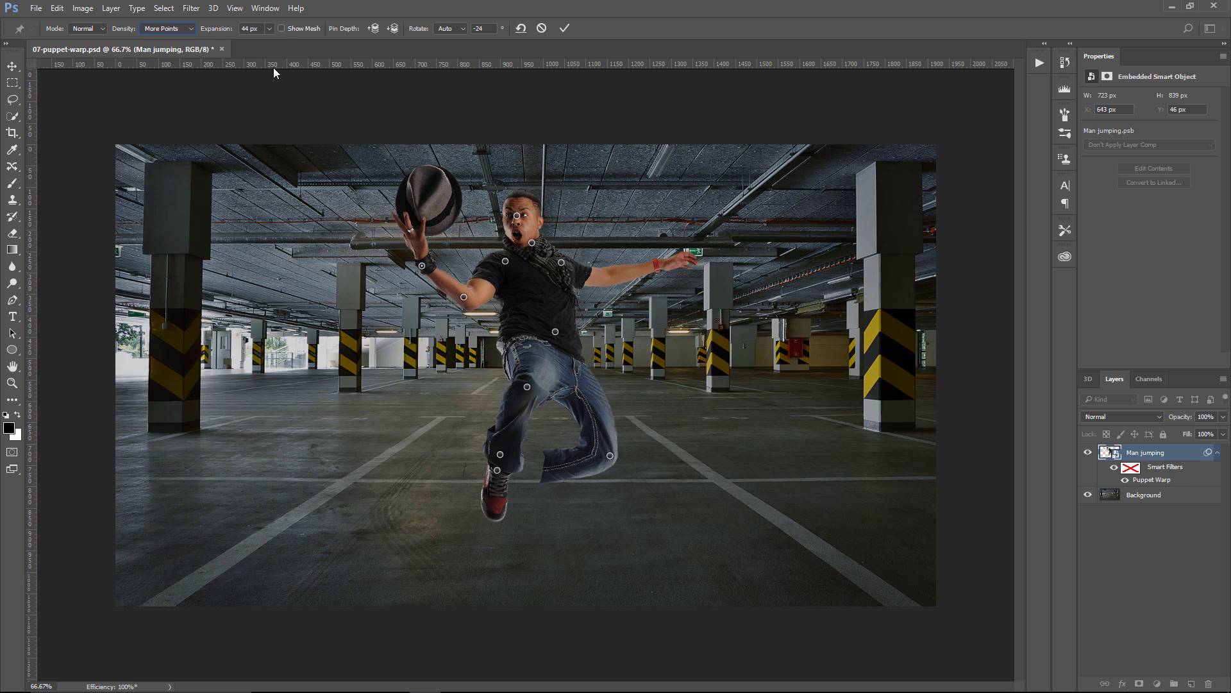
left_click(283, 28)
left_click_drag(207, 30, 83, 42)
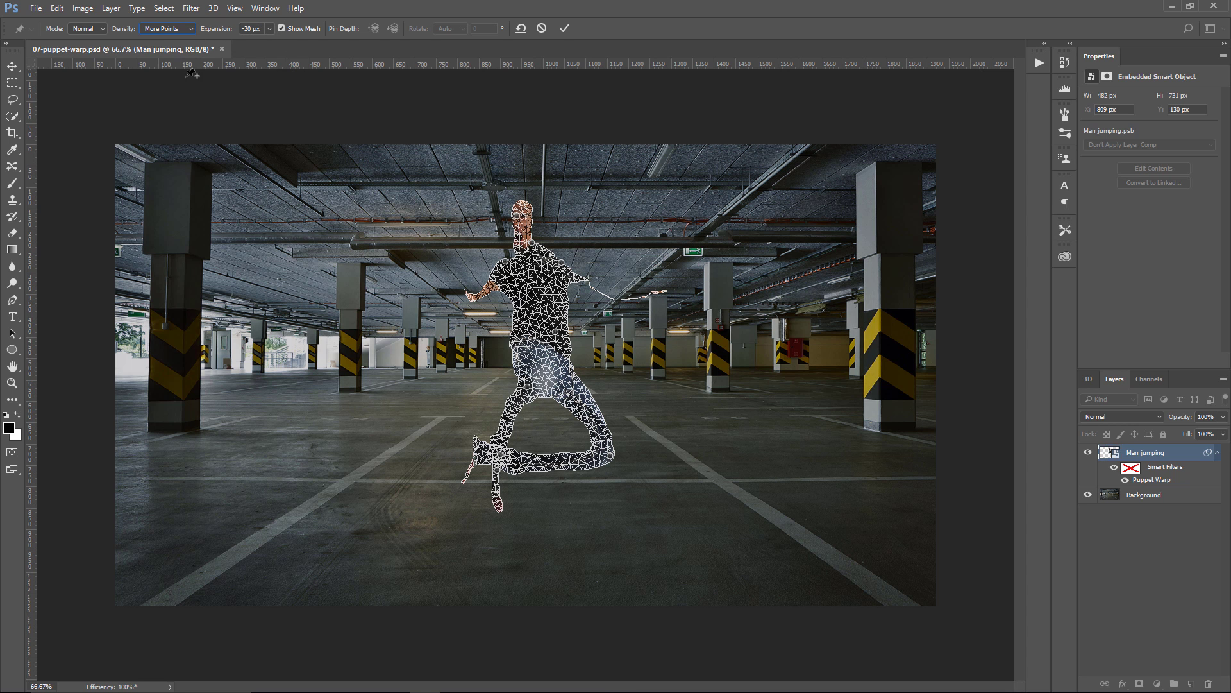
left_click(282, 29)
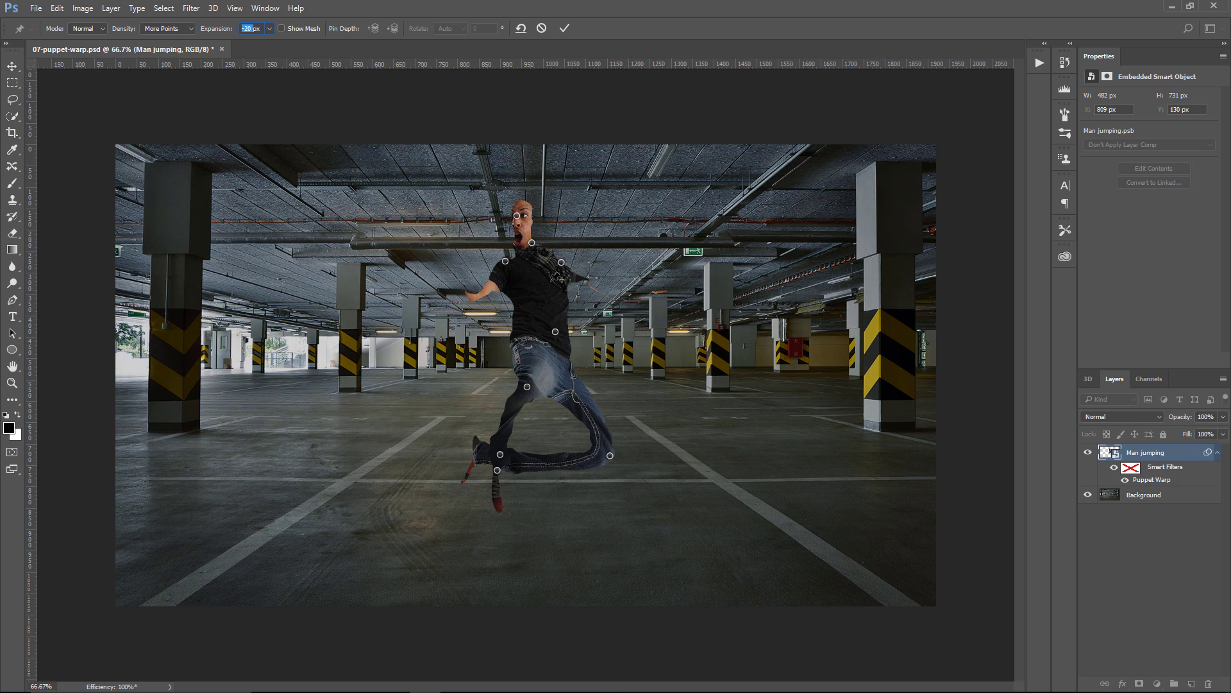
key("Escape")
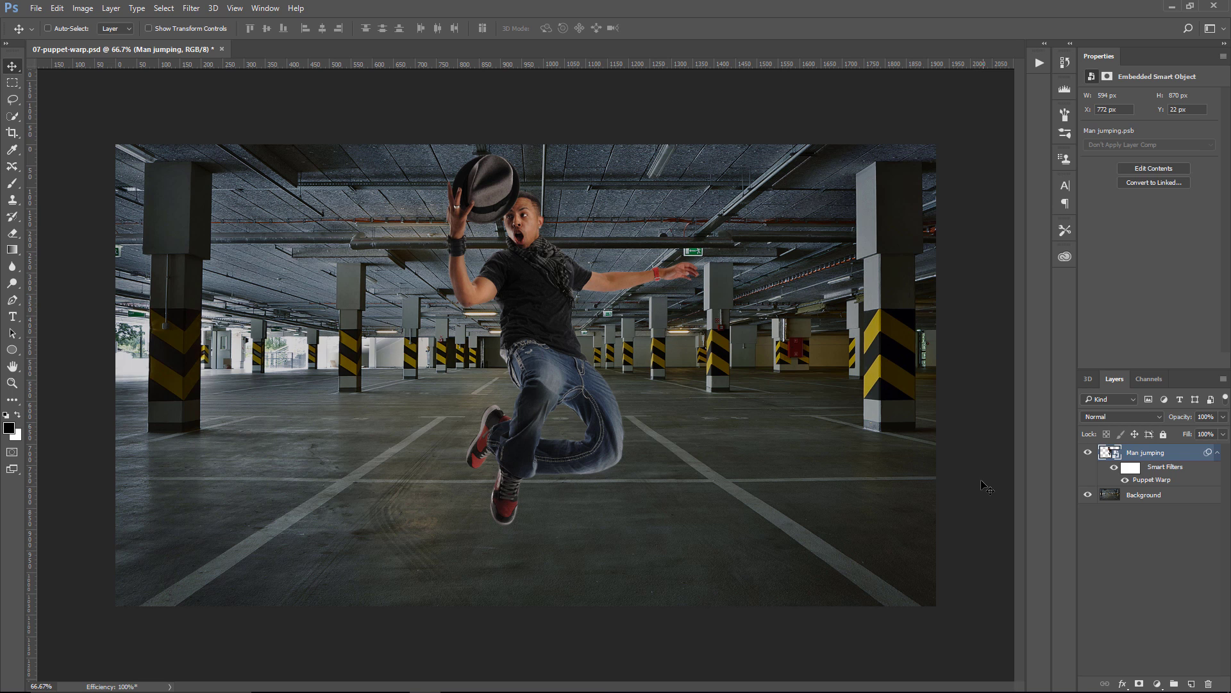
Collapse the Smart Filters list under the Man jumping layer
left_click(1217, 453)
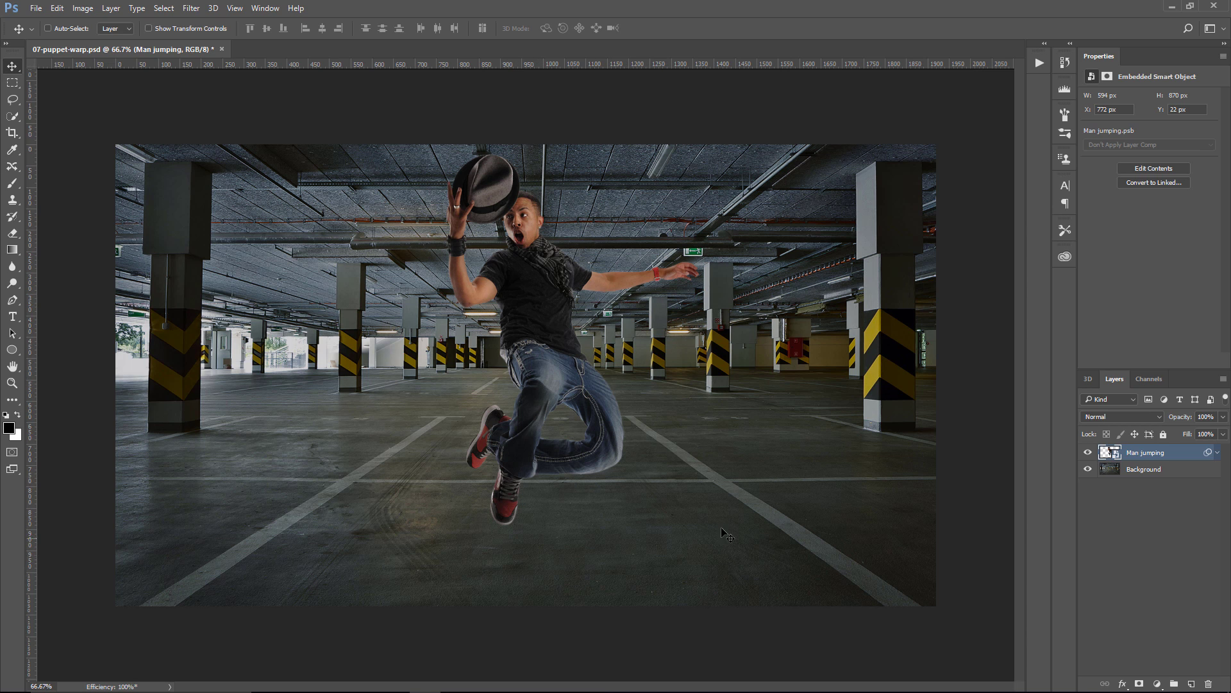
Add a Drop Shadow to Man jumping: distance 227 px, angle 56°, colour #121007 sampled from the scene
double_click(1194, 458)
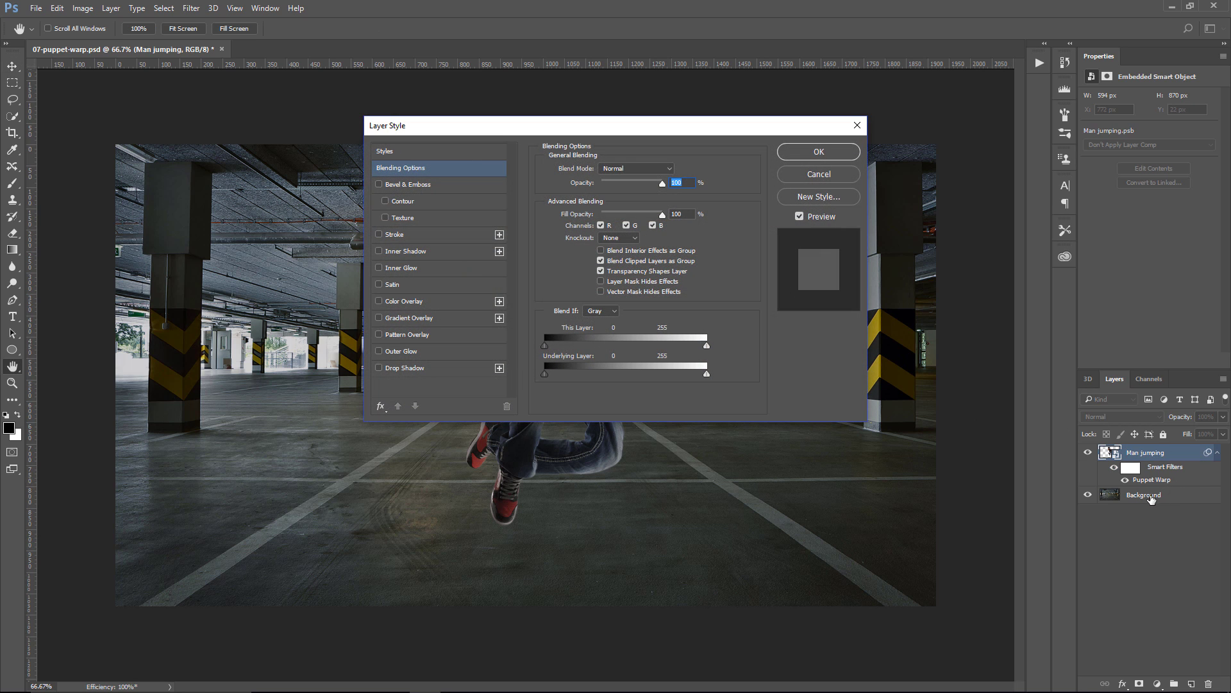
left_click(398, 369)
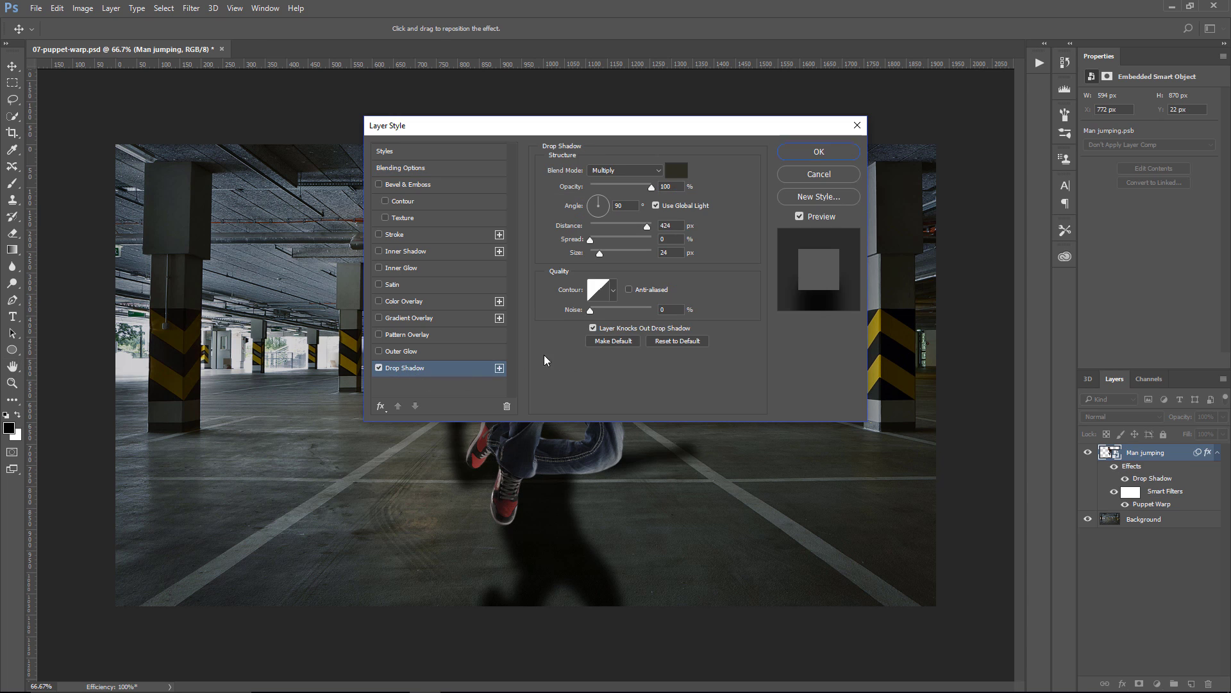
left_click(677, 340)
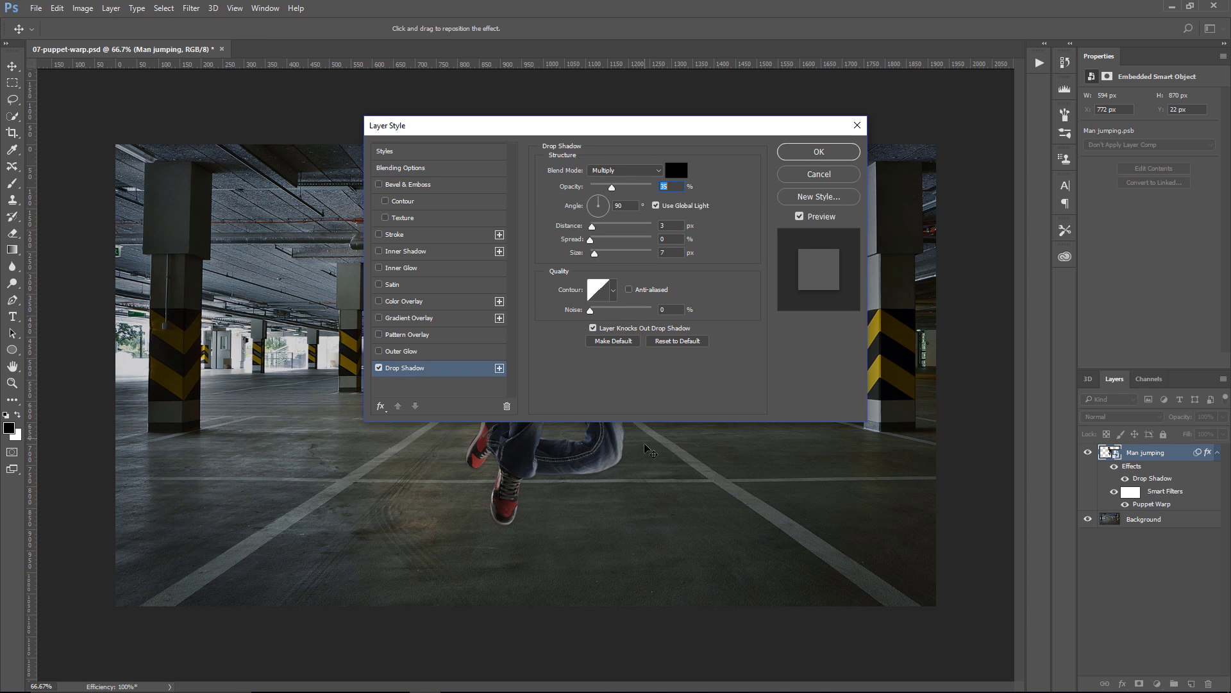
left_click_drag(462, 127, 702, 110)
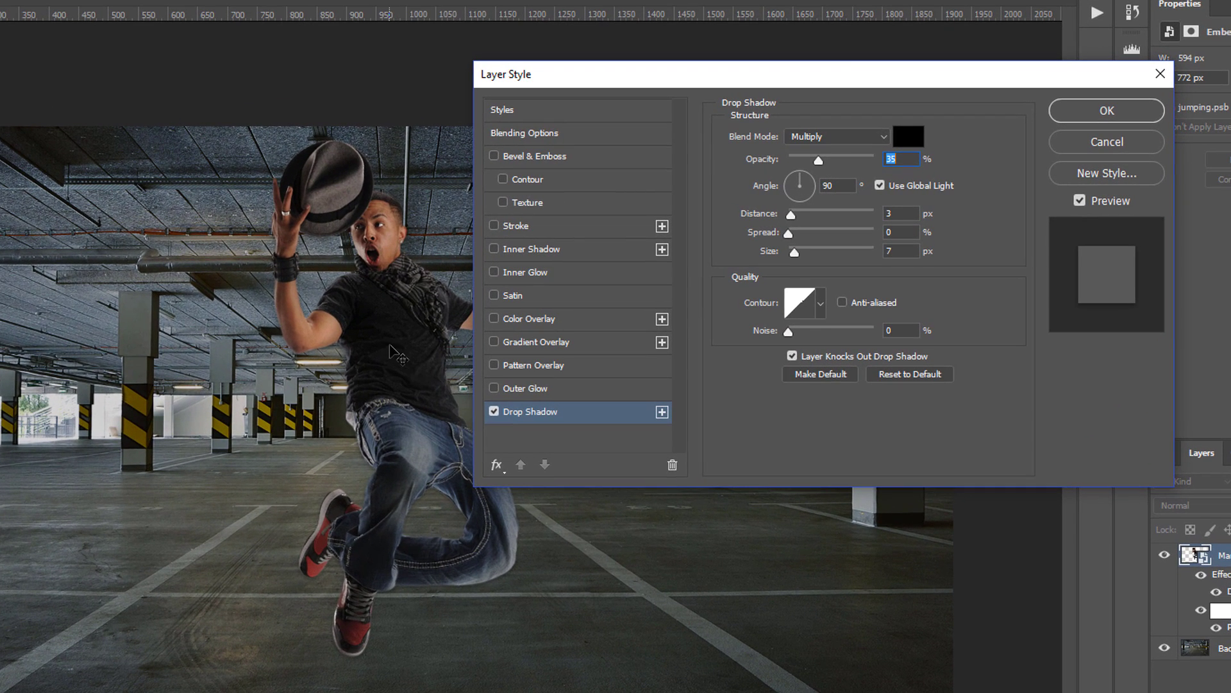
left_click_drag(420, 346, 330, 465)
left_click_drag(818, 160, 909, 163)
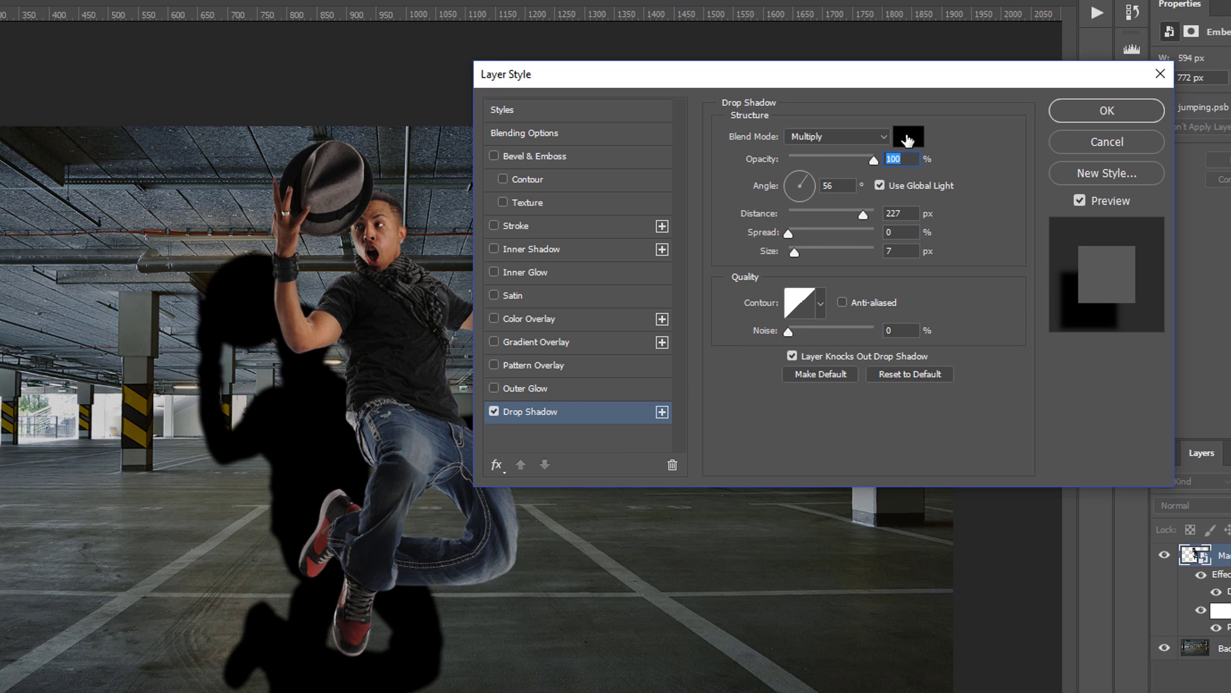
left_click(906, 142)
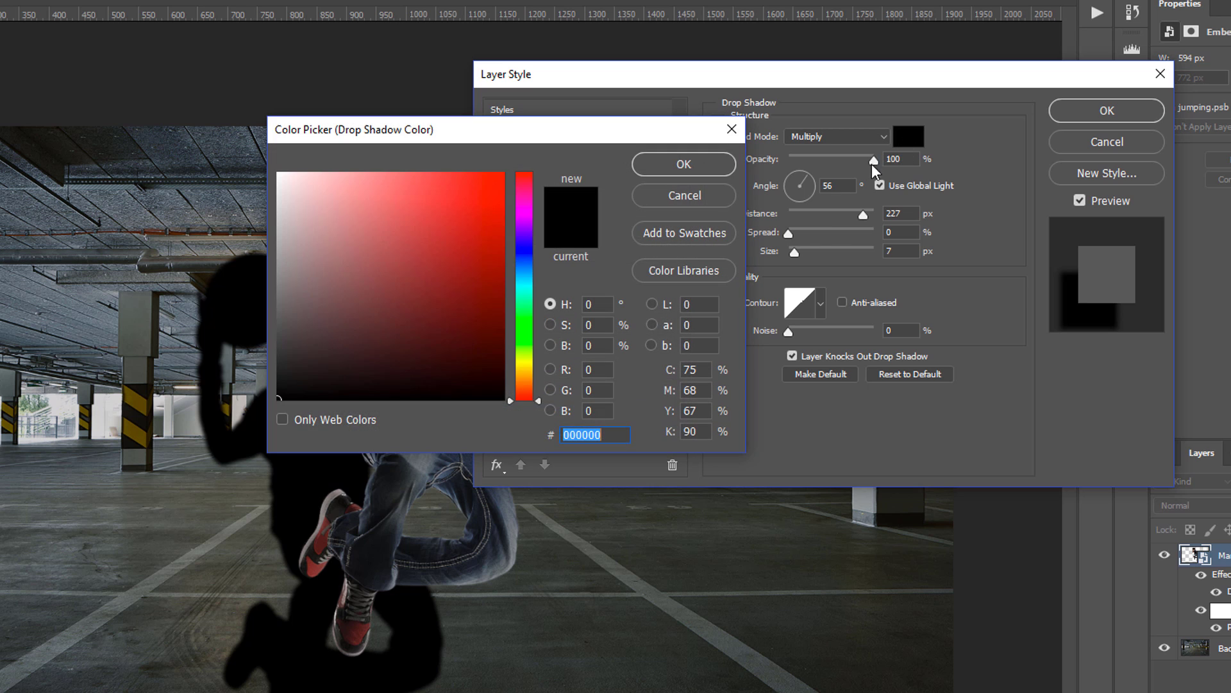
left_click(936, 522)
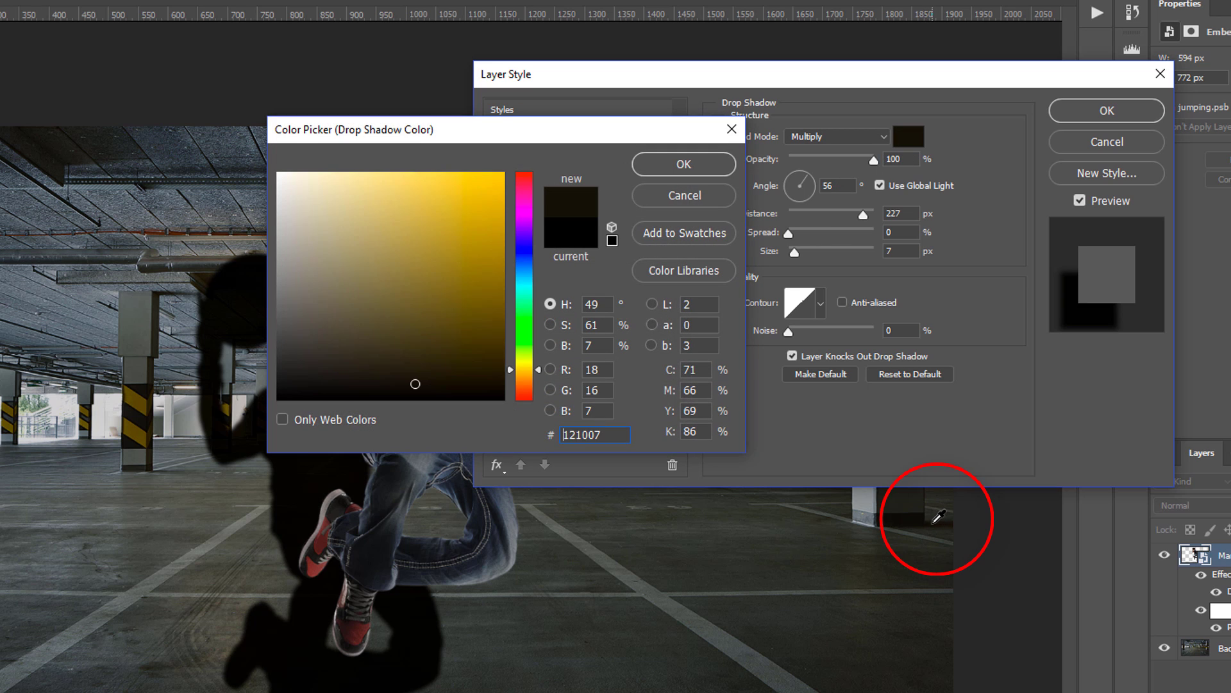
left_click(685, 167)
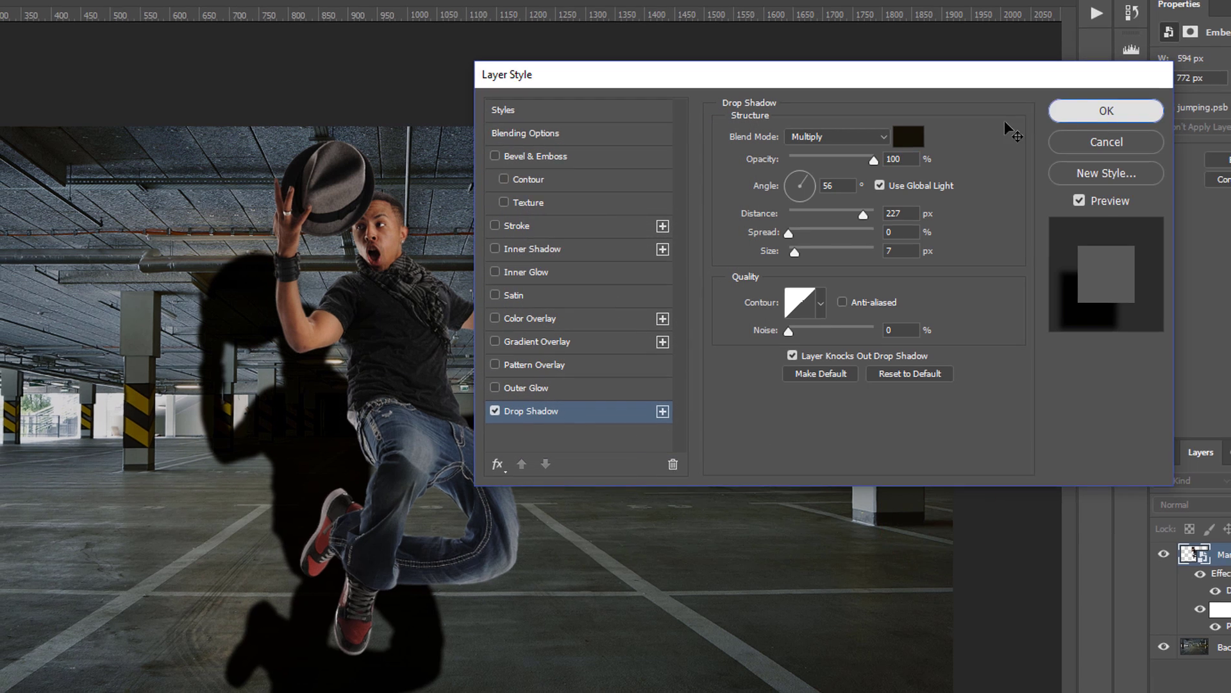
left_click(1093, 110)
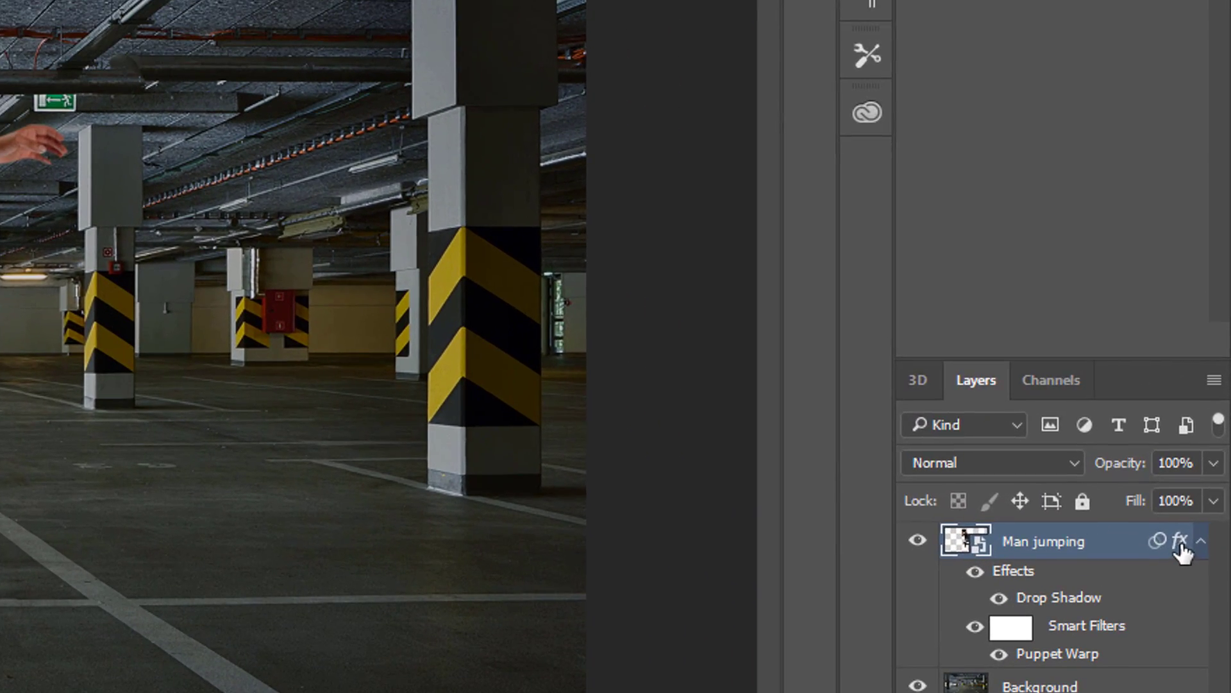
Convert the Man jumping drop shadow effect into its own separate layer
right_click(1208, 453)
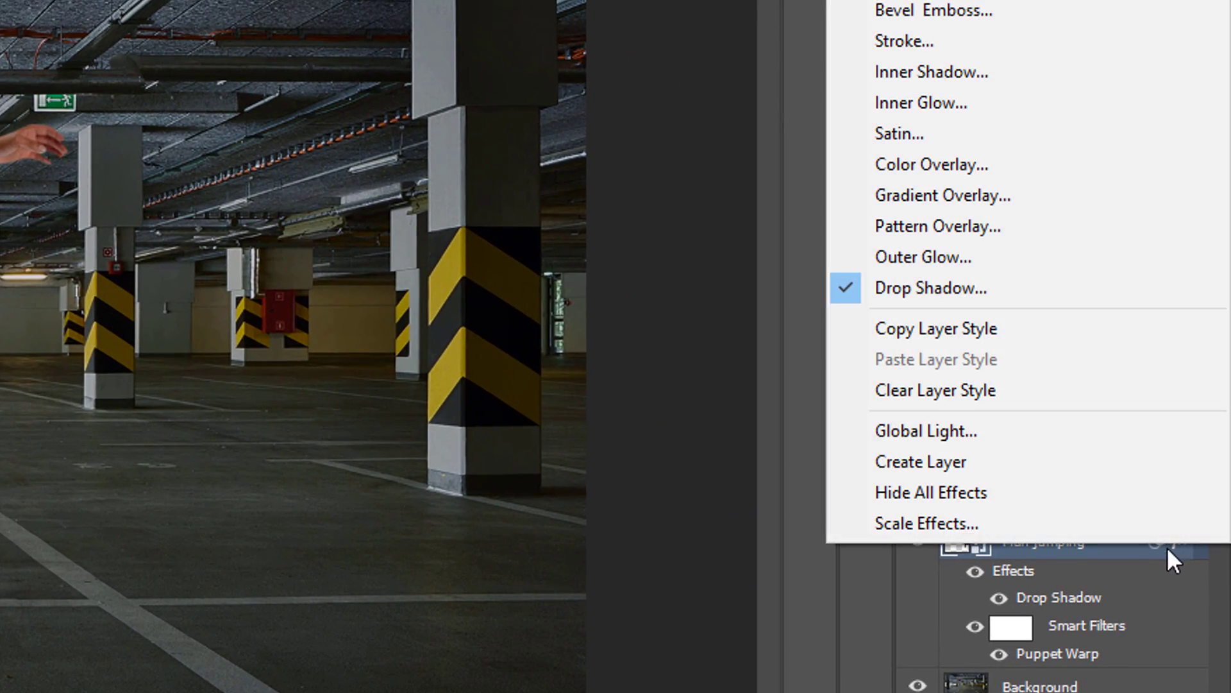
left_click(984, 465)
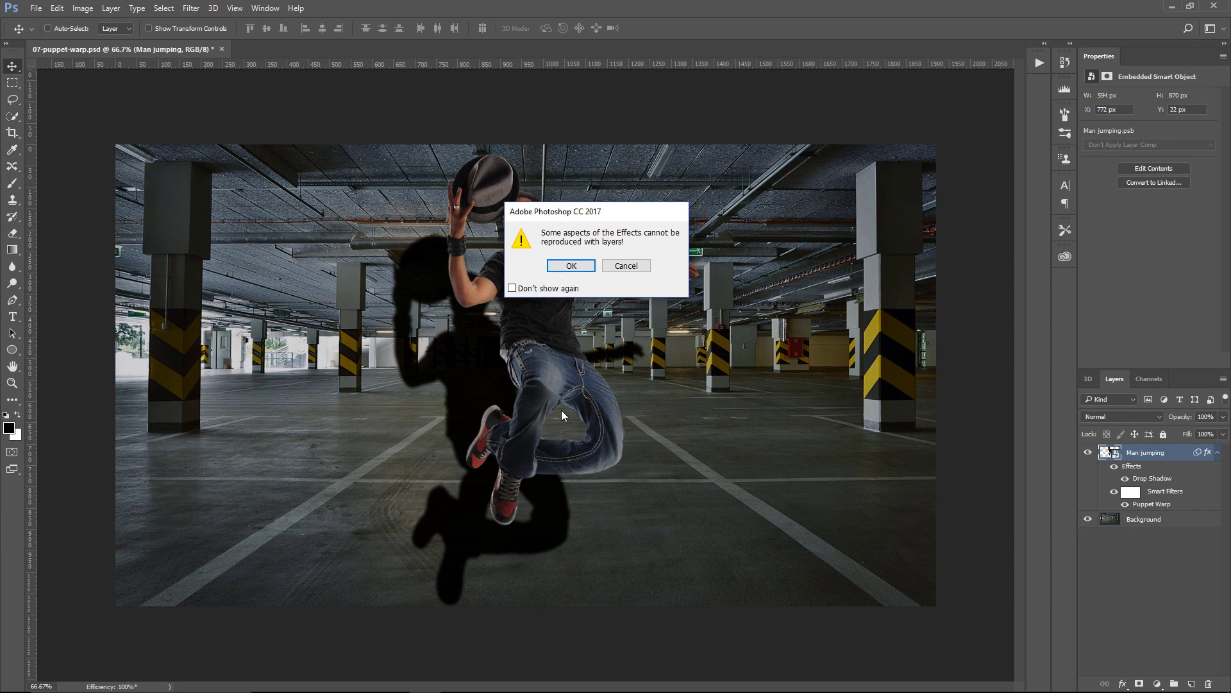
left_click(566, 266)
Make the Man jumping's Drop Shadow layer visible and move it right behind the man
left_click(1116, 497)
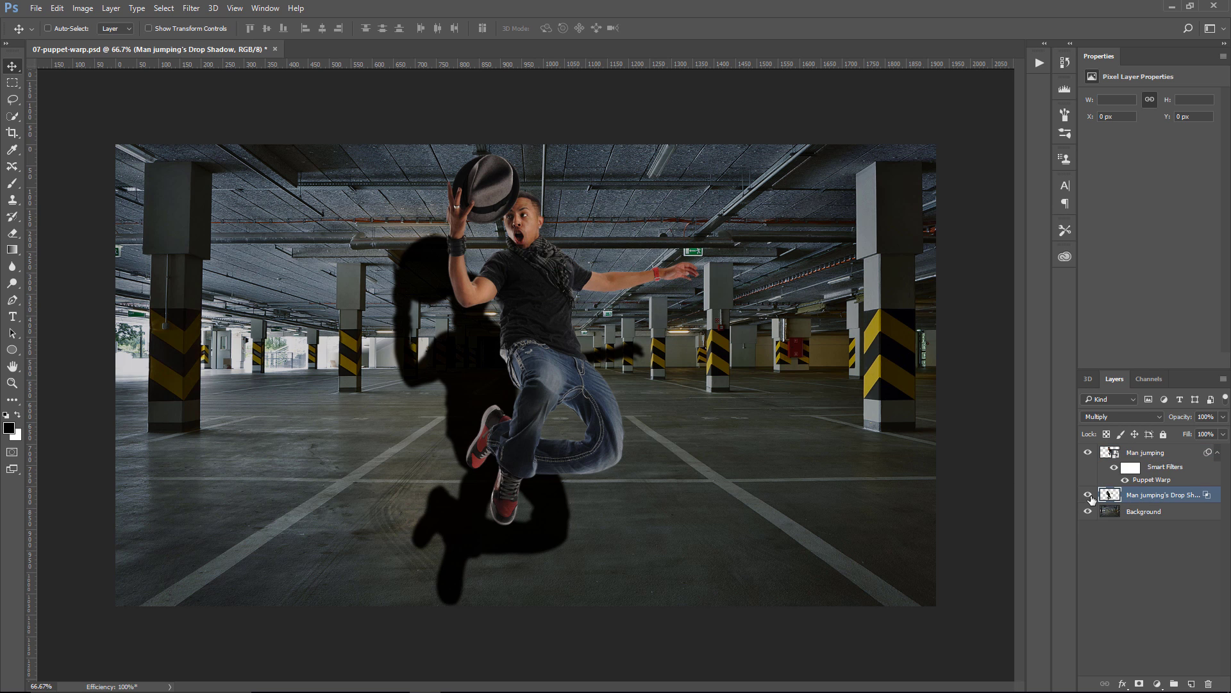
left_click(1090, 497)
left_click_drag(471, 394, 568, 363)
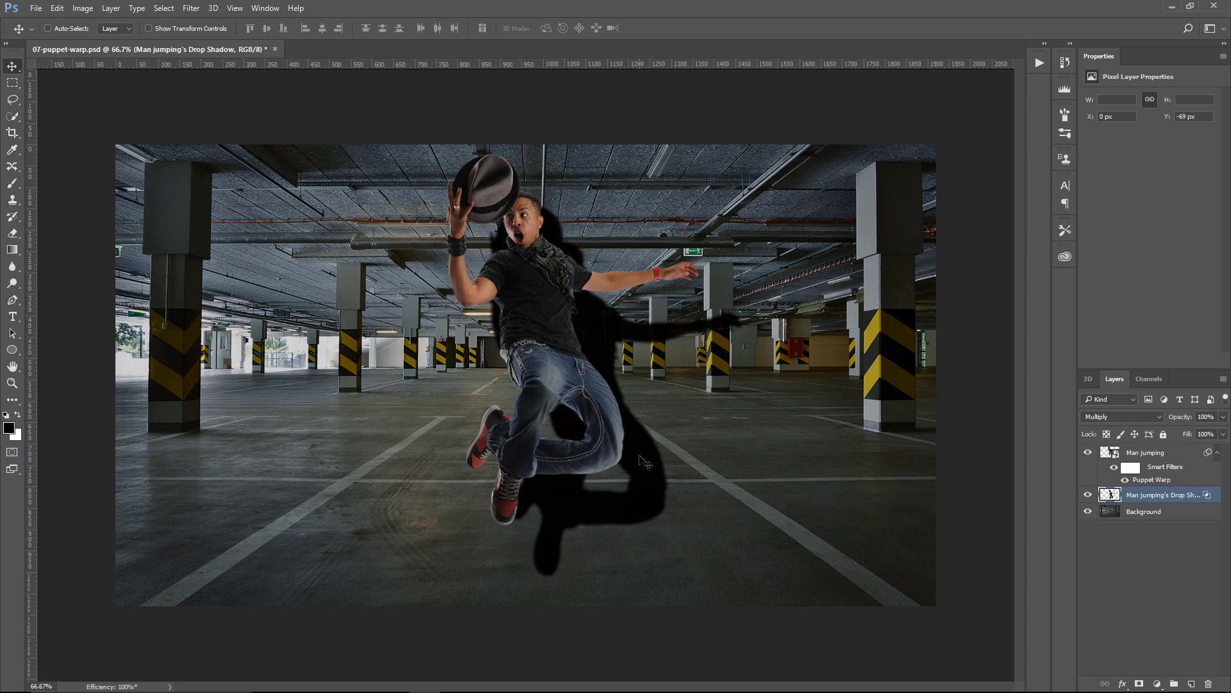
Distort the shadow layer flat onto the garage floor, stretching toward the man's lower right
key("ctrl+t")
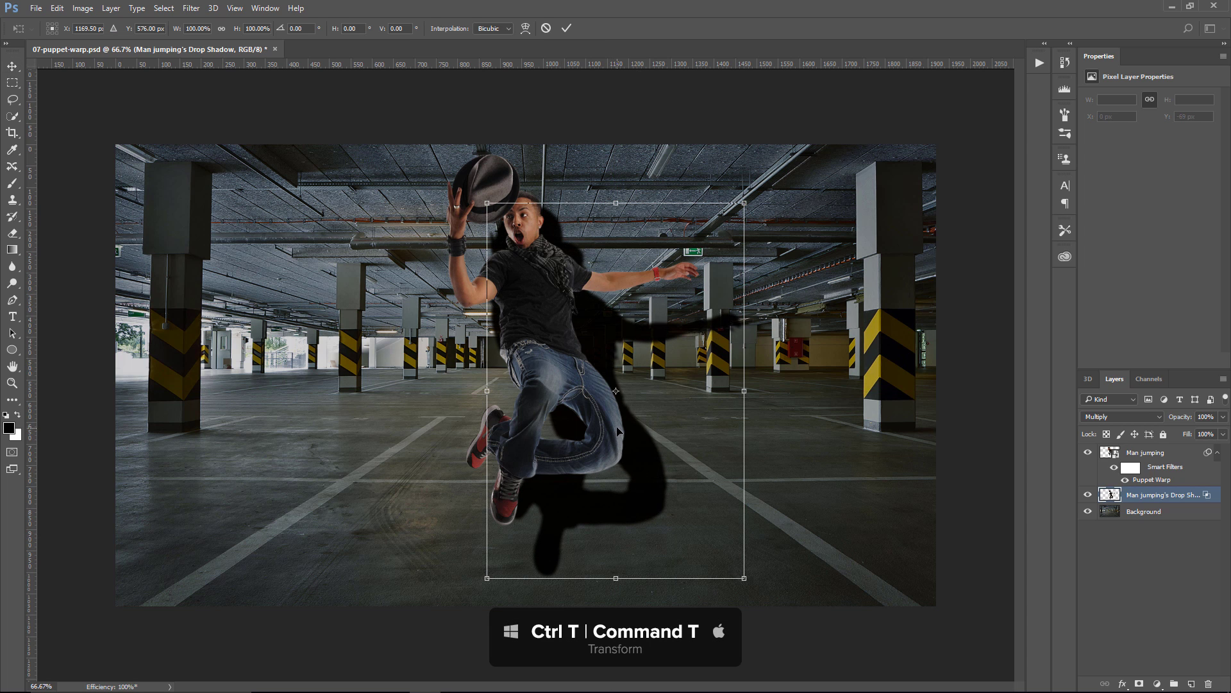
right_click(604, 350)
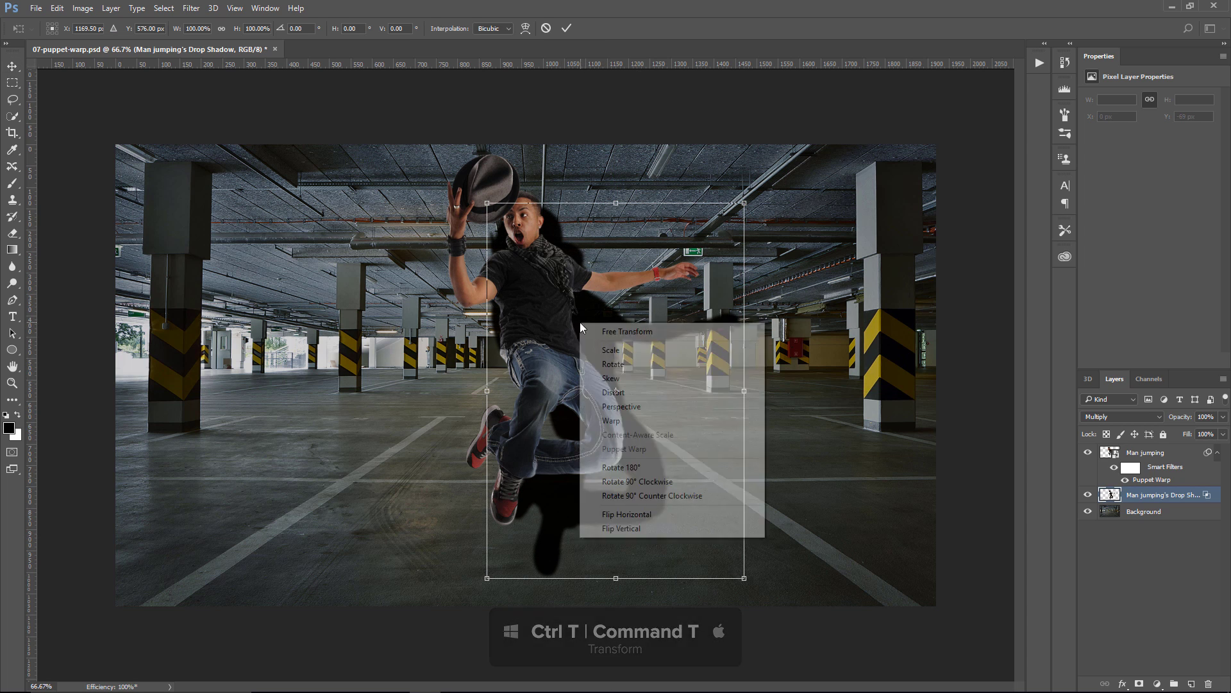
left_click(619, 393)
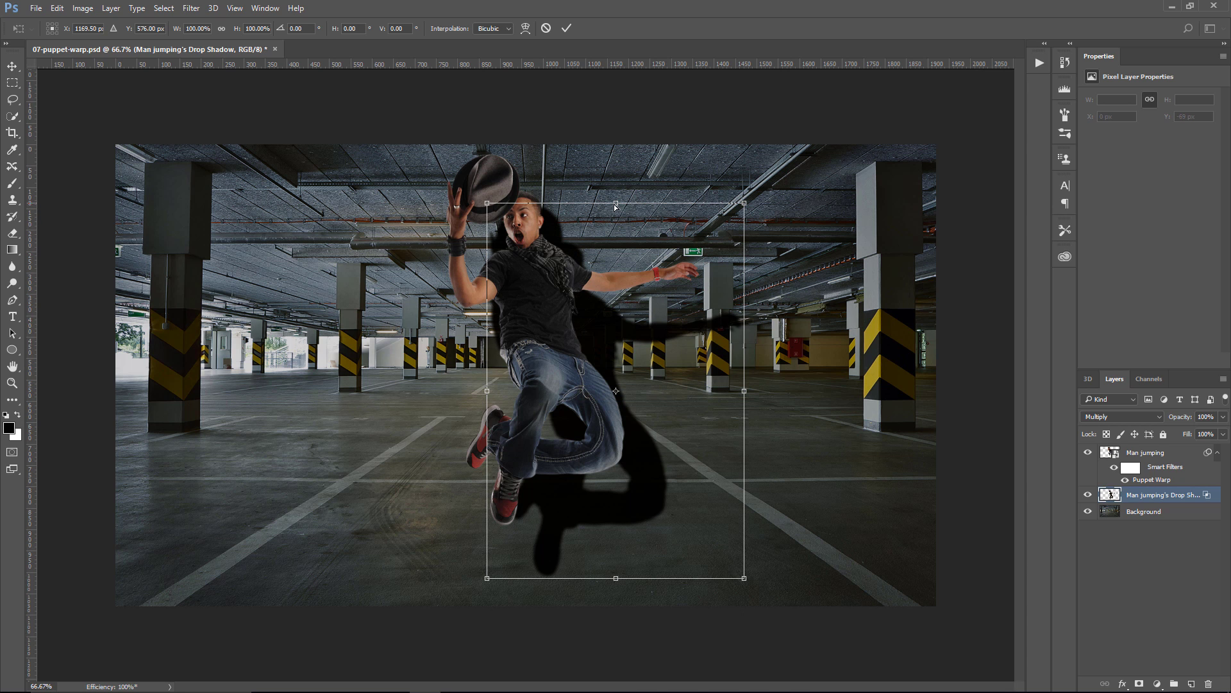
left_click_drag(616, 205, 845, 532)
left_click_drag(608, 568, 592, 568)
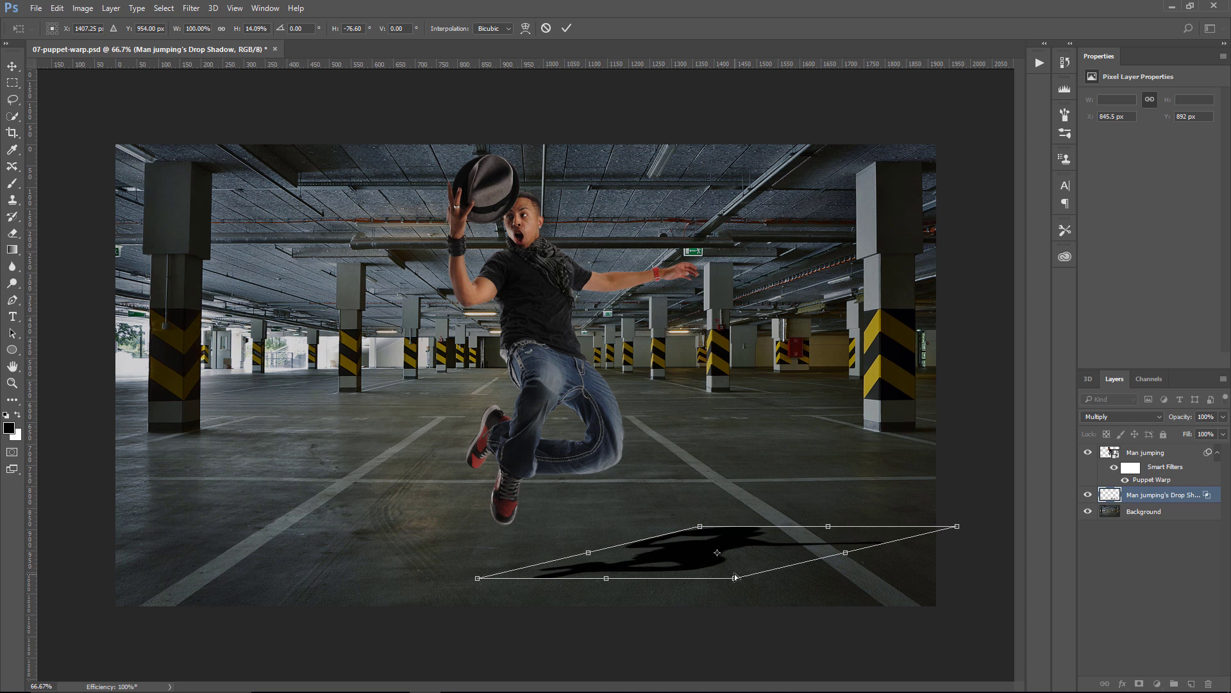
key("Return")
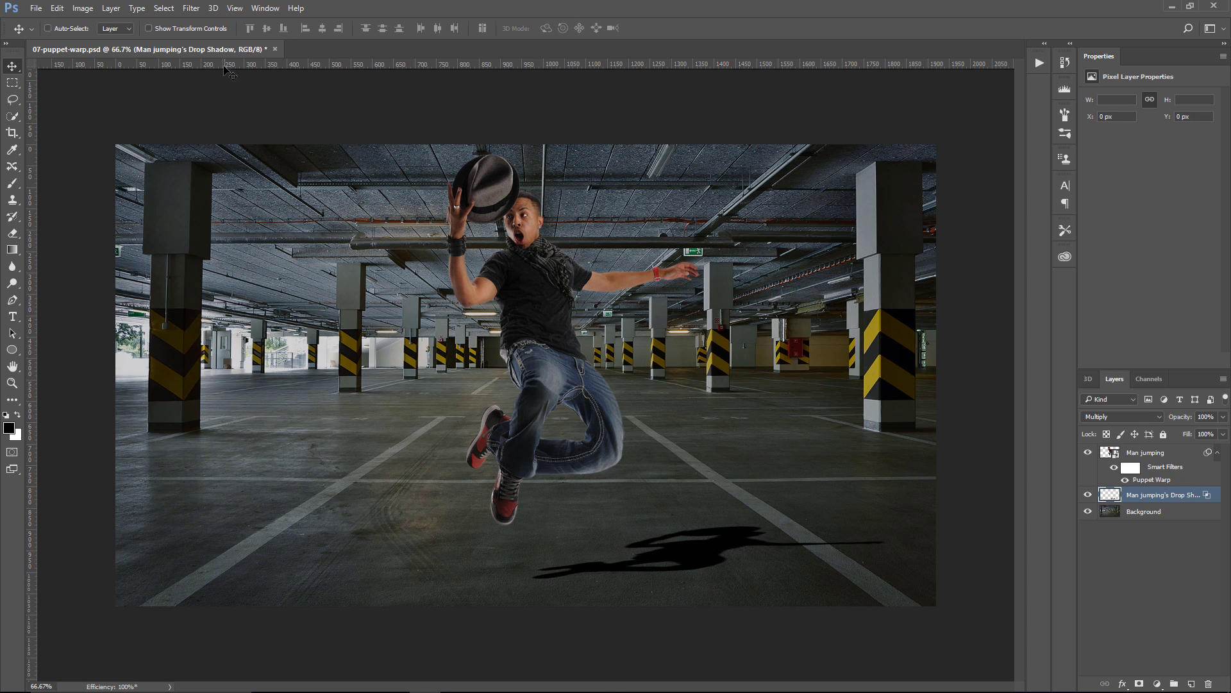
Give the shadow layer a Gaussian Blur of radius 8.8 px and set its opacity to 43%
left_click(190, 8)
mouse_move(288, 146)
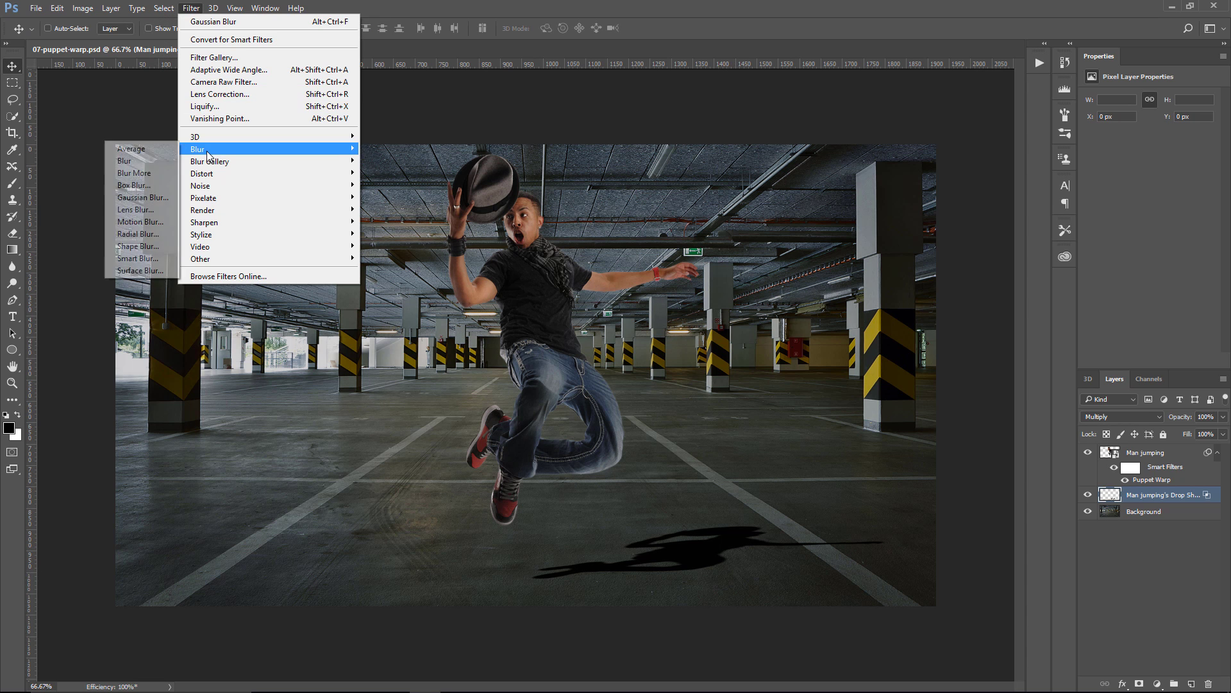
left_click(138, 200)
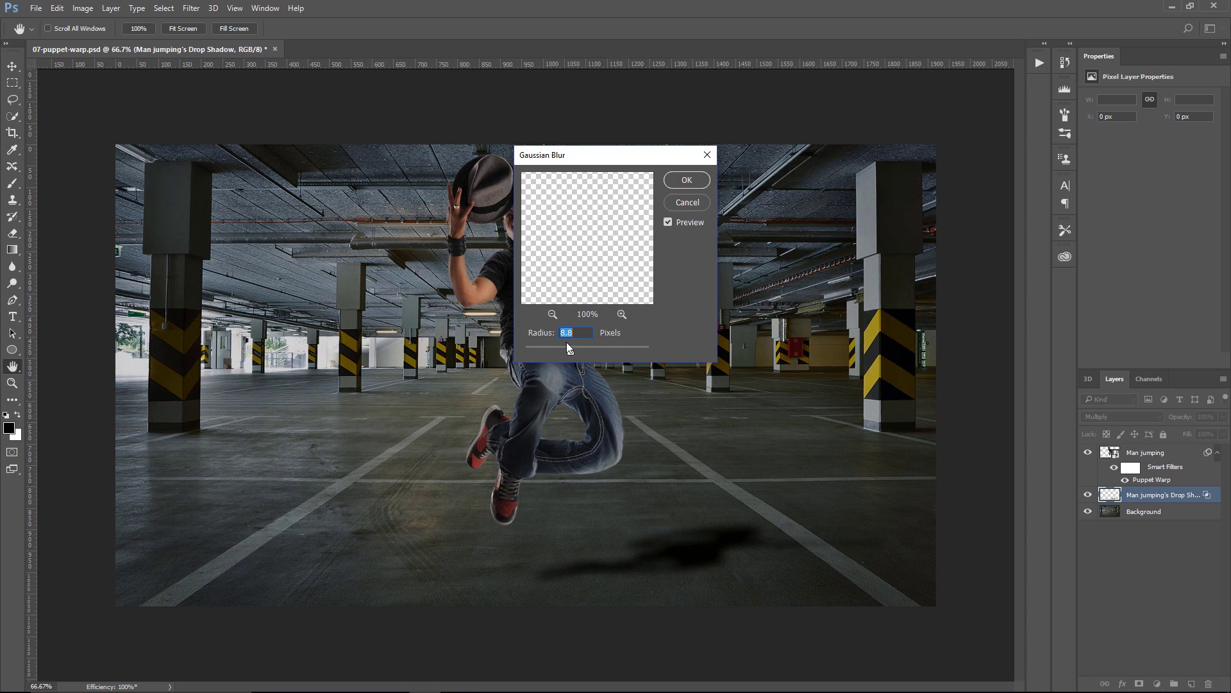
left_click(687, 180)
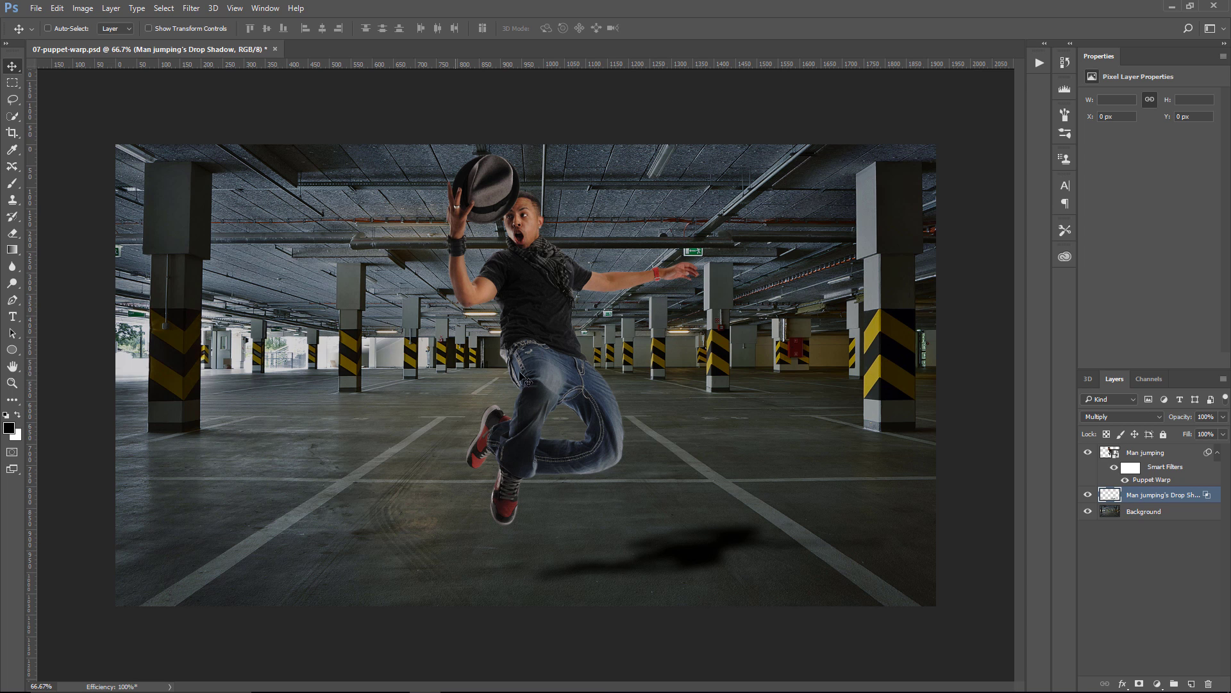
left_click_drag(1180, 417, 1152, 418)
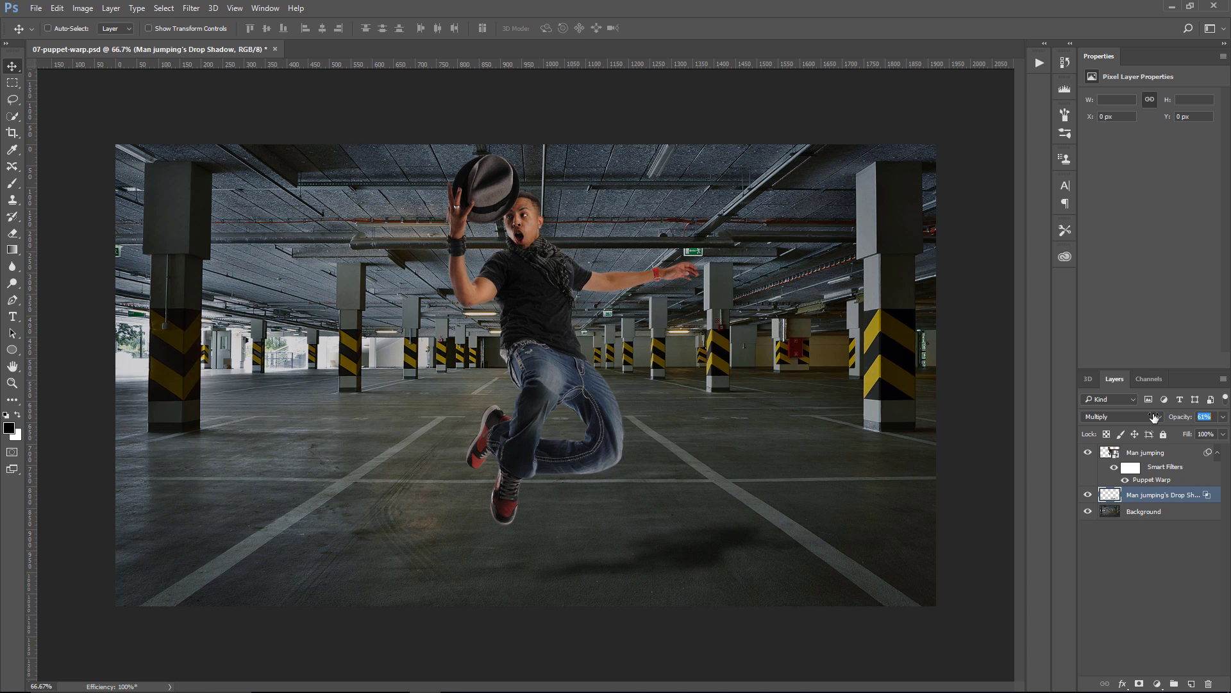
left_click(1115, 585)
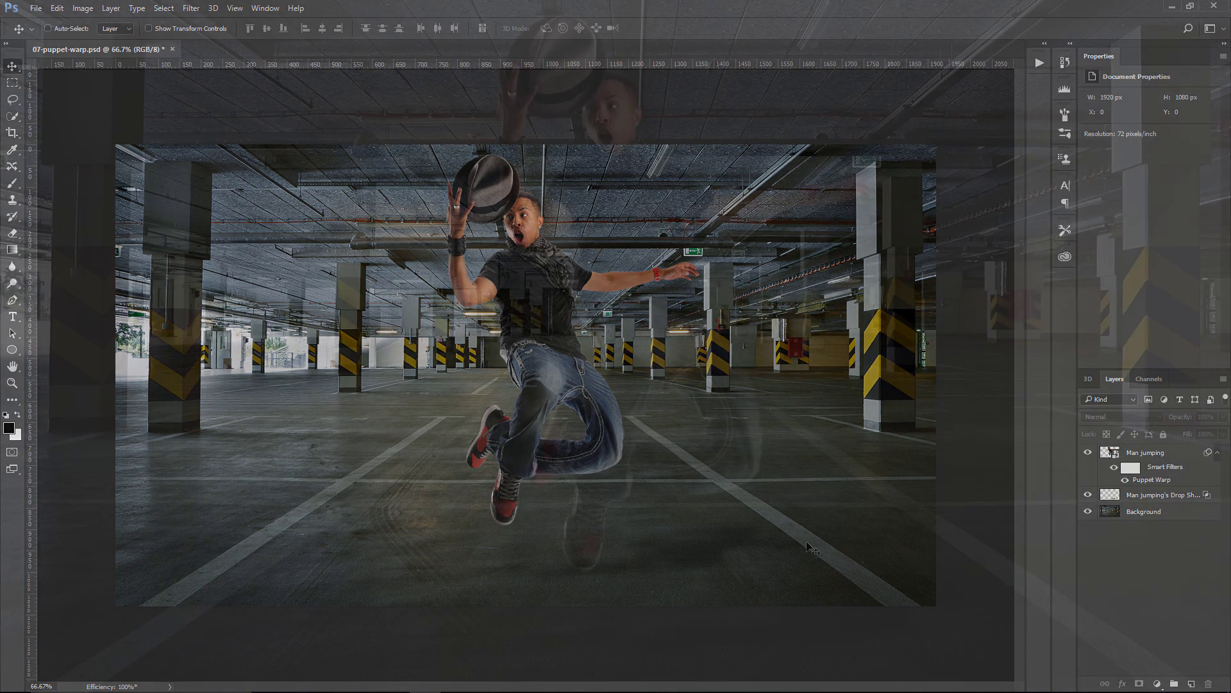